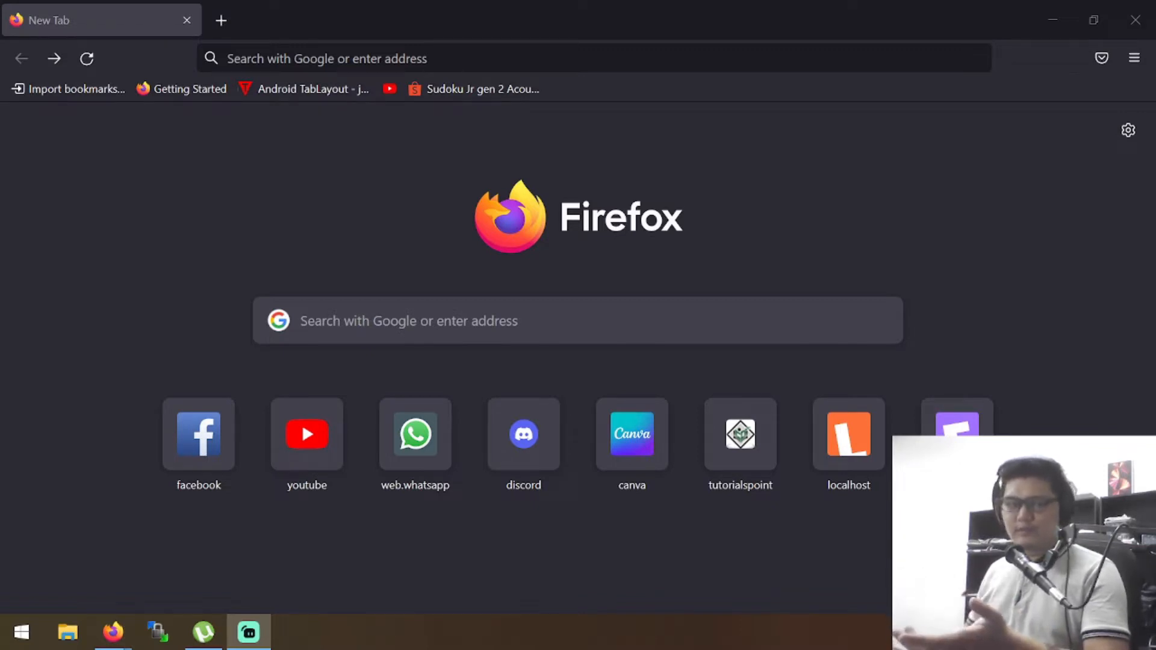
# Search the web for "android studio" and open the official Download Android Studio and SDK tools page
pyautogui.click(523, 59)
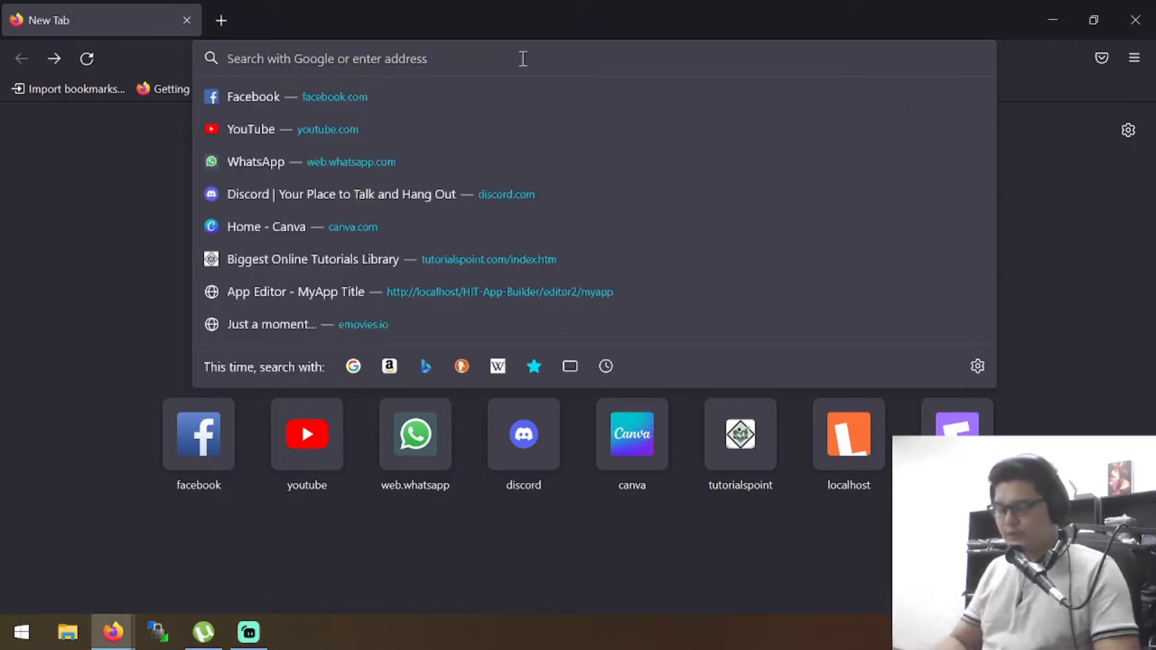
pyautogui.write('andro')
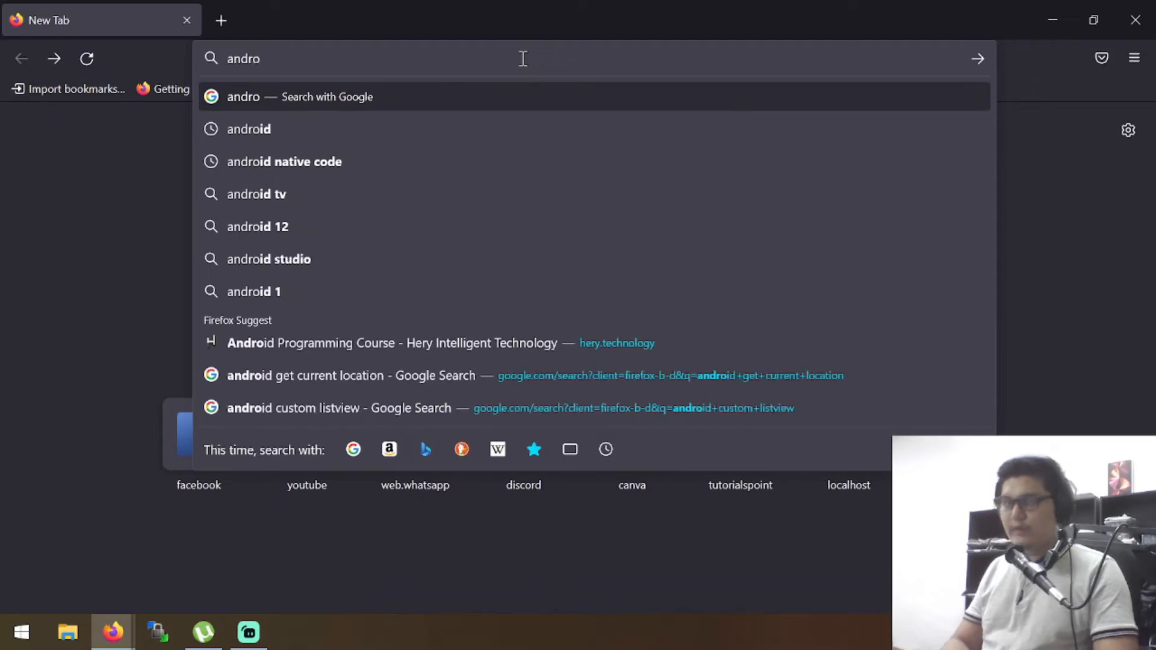
pyautogui.write('id stui')
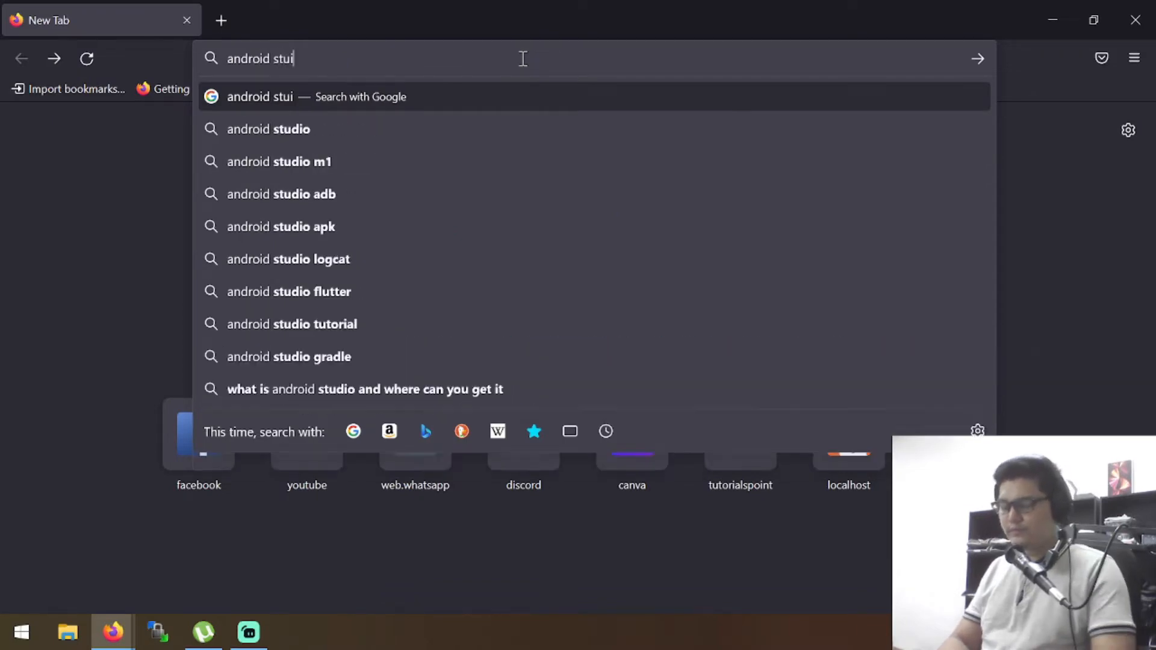
pyautogui.write('dio')
pyautogui.press('Return')
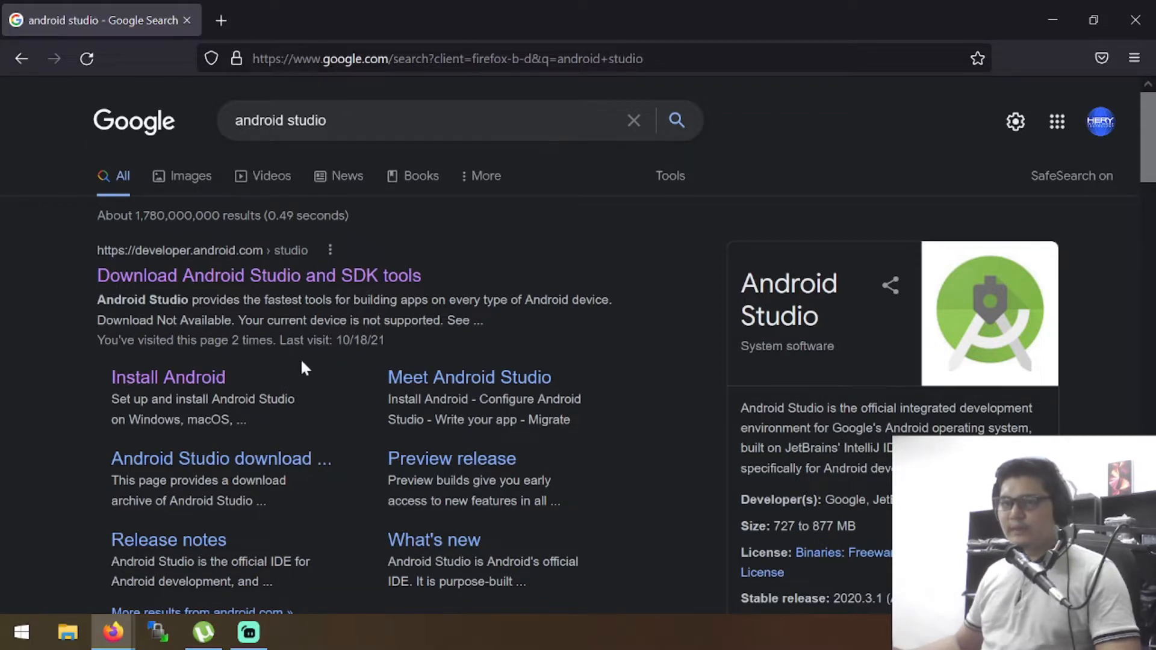
pyautogui.click(259, 282)
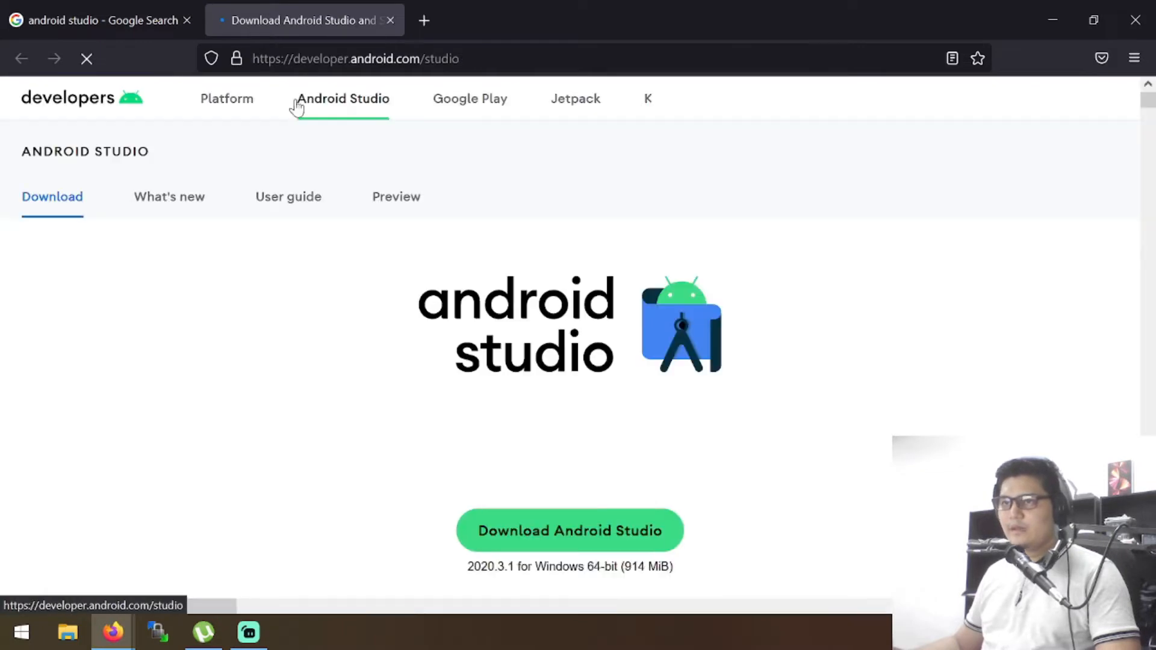
# Request the Android Studio 2020.3.1 download for Windows 64-bit from the developer page
pyautogui.scroll(-3, 338, 259)
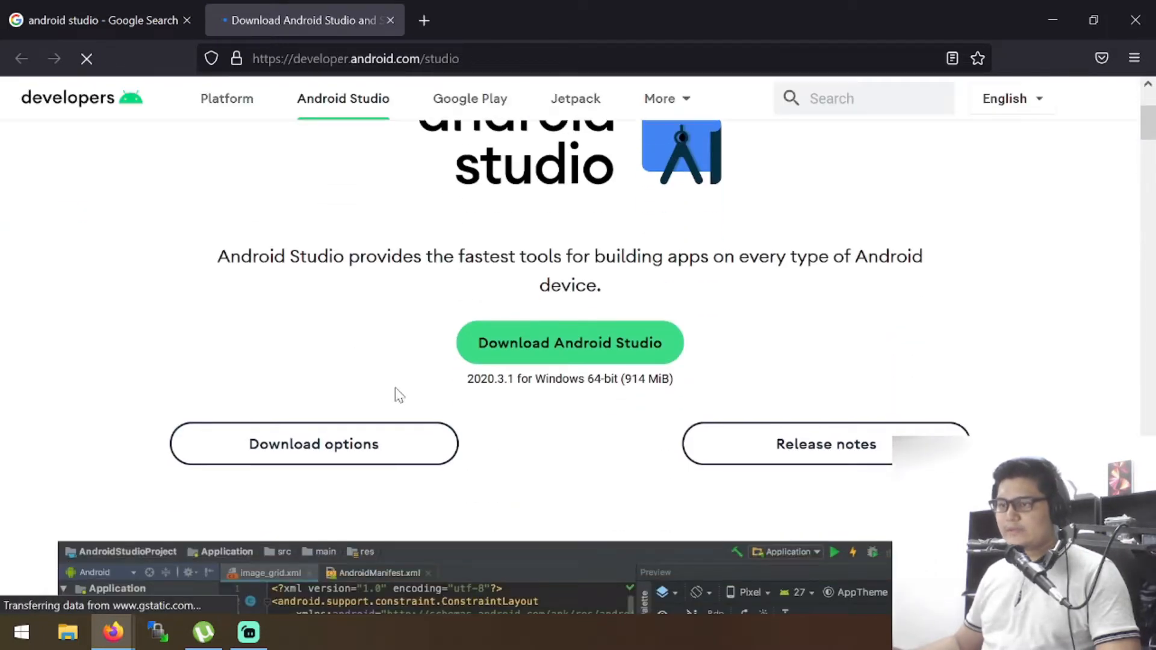
pyautogui.moveTo(675, 379); pyautogui.dragTo(560, 408)
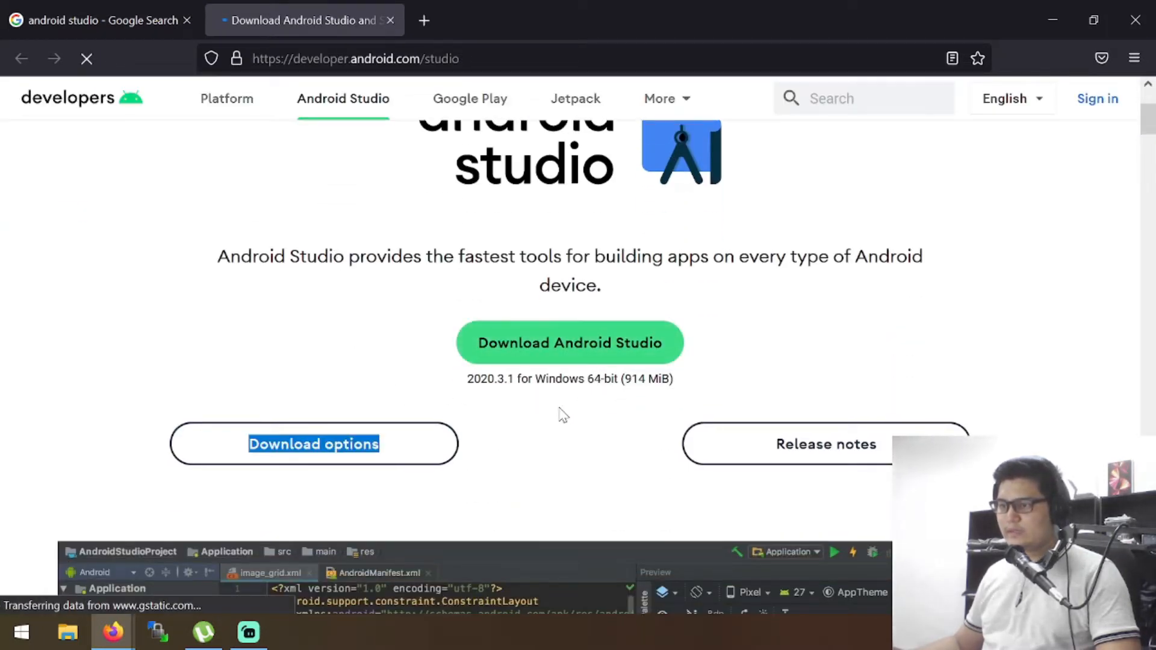
pyautogui.click(595, 377)
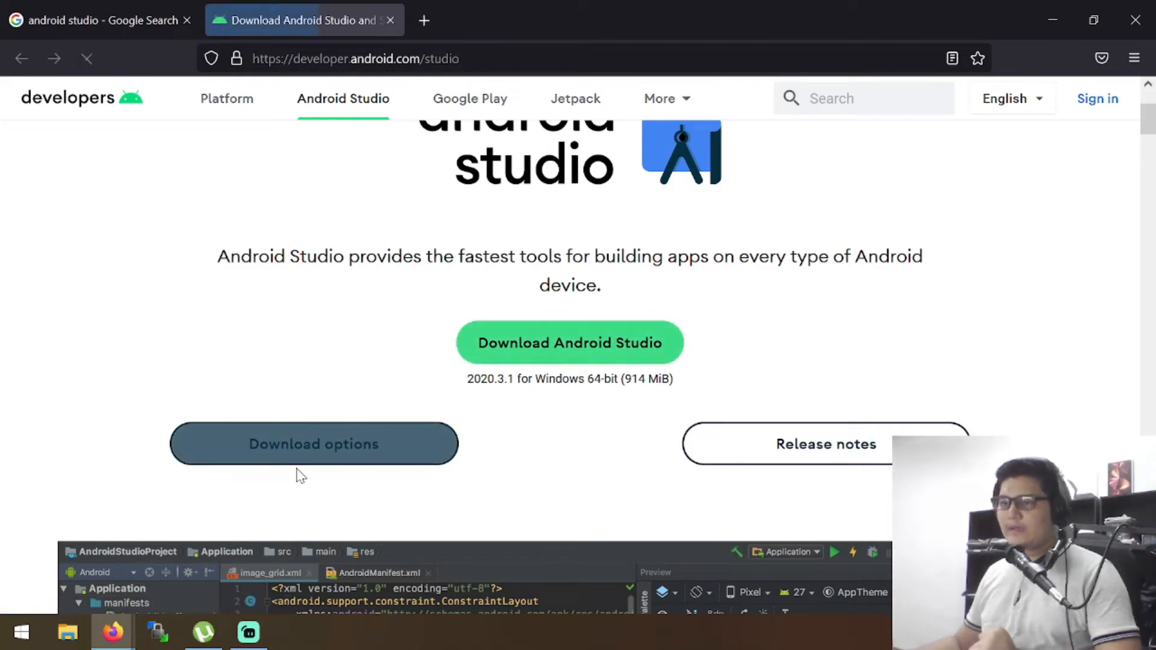
pyautogui.click(531, 360)
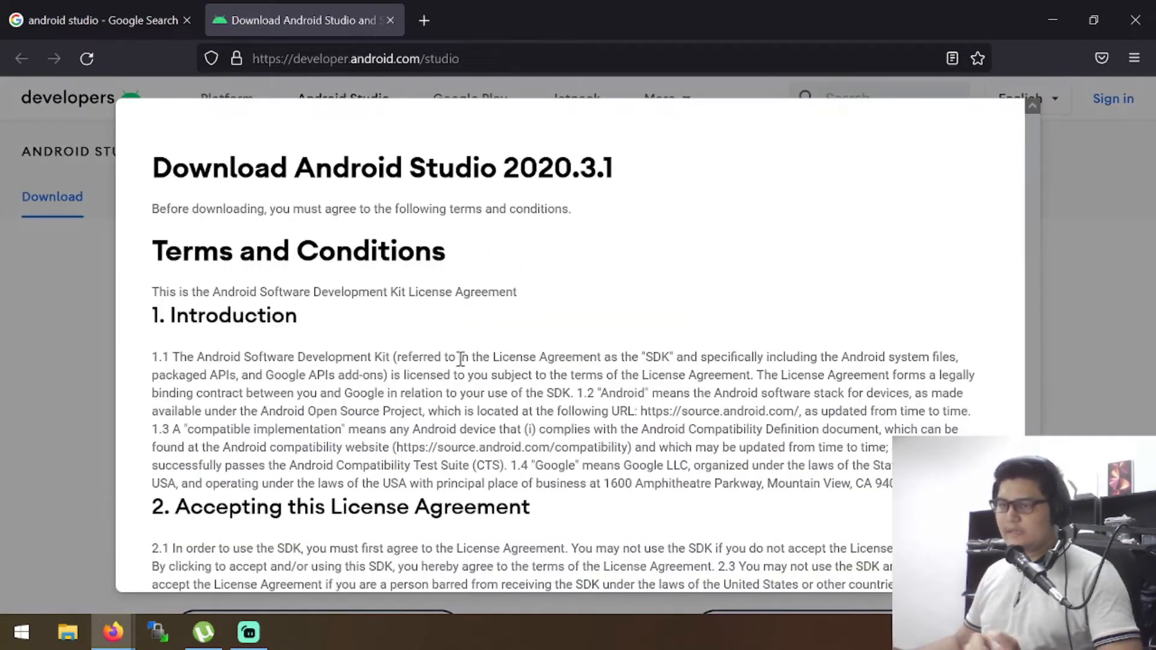
# Agree to the license terms and save the installer android-studio-2020.3.1.25-windows.exe
pyautogui.scroll(-10, 457, 360)
pyautogui.scroll(-15, 452, 266)
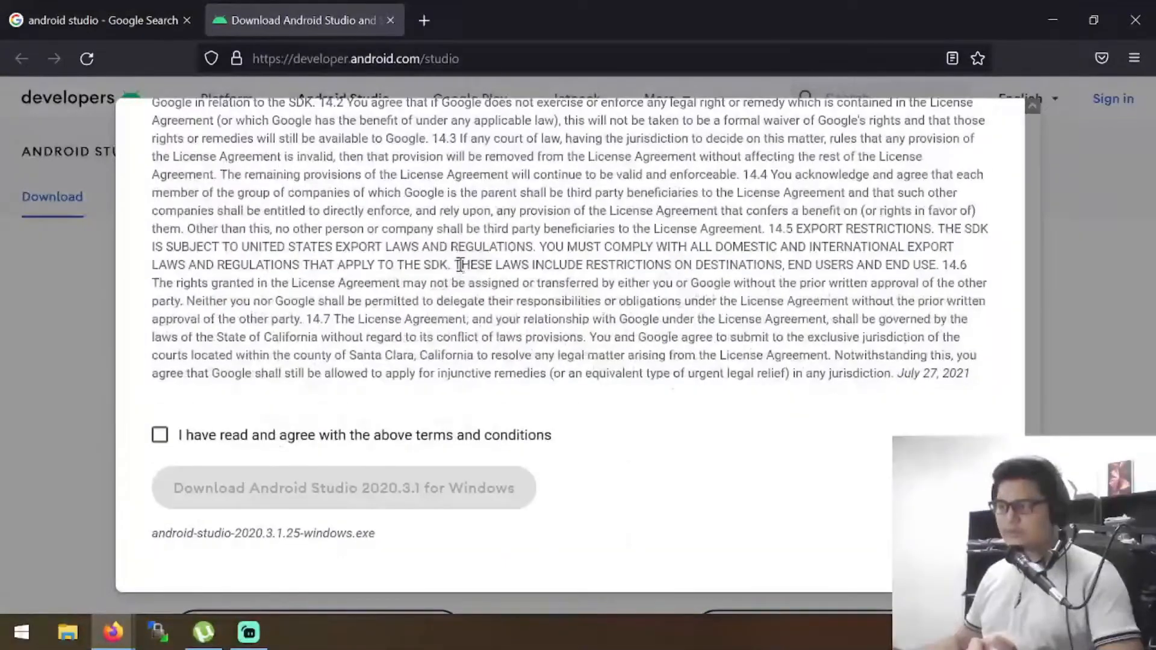
pyautogui.click(160, 434)
pyautogui.click(407, 484)
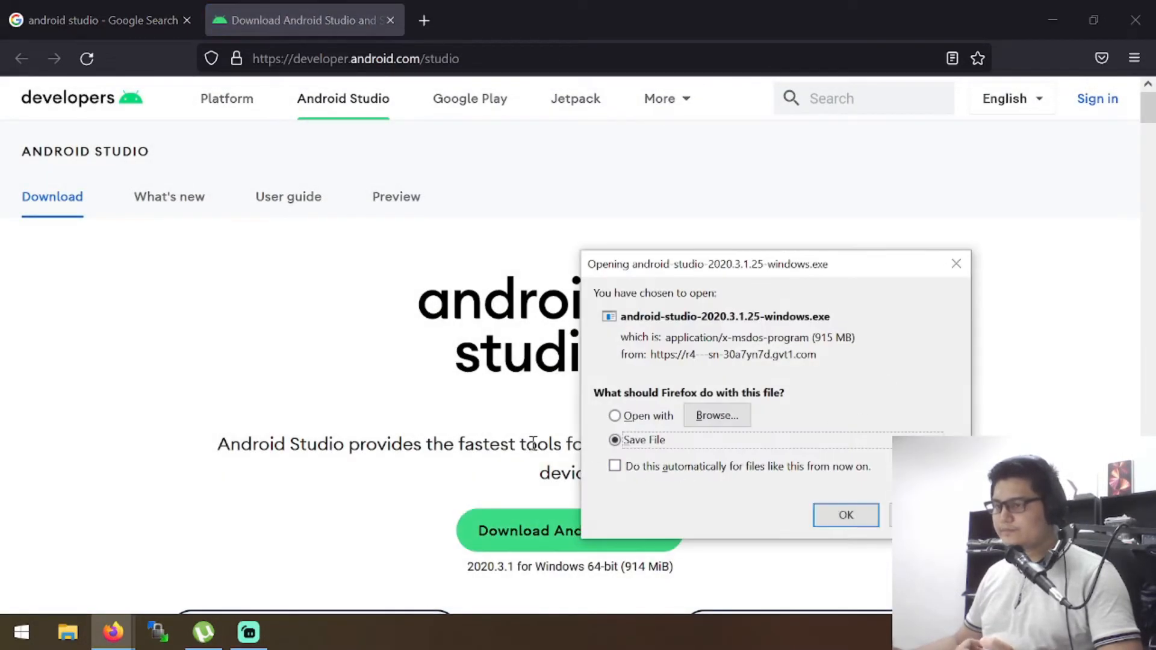
pyautogui.click(842, 516)
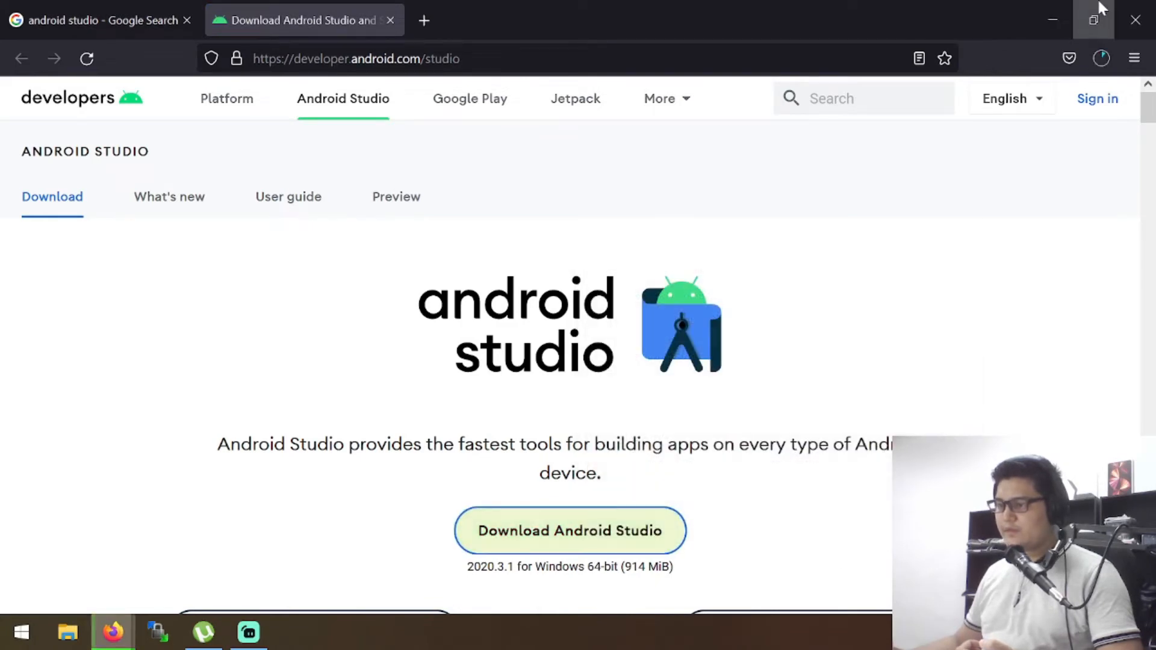
# Run the downloaded android-studio-2020.3.1.25-windows.exe installer and minimize the browser to bring the setup wizard forward
pyautogui.click(1102, 58)
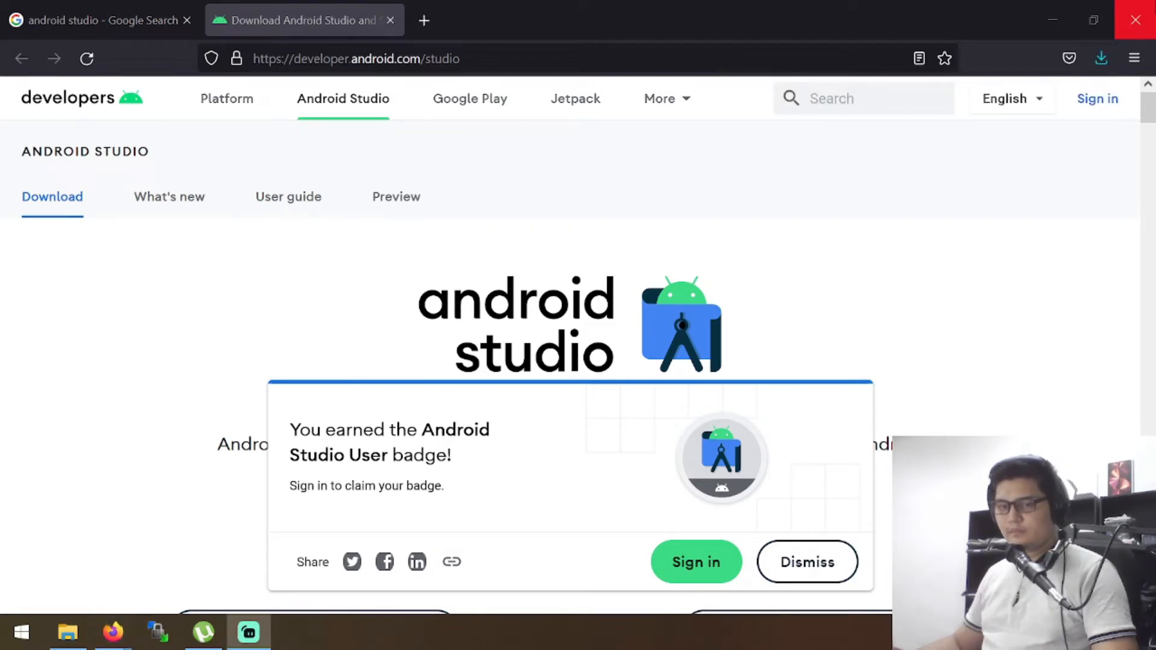
pyautogui.click(1101, 58)
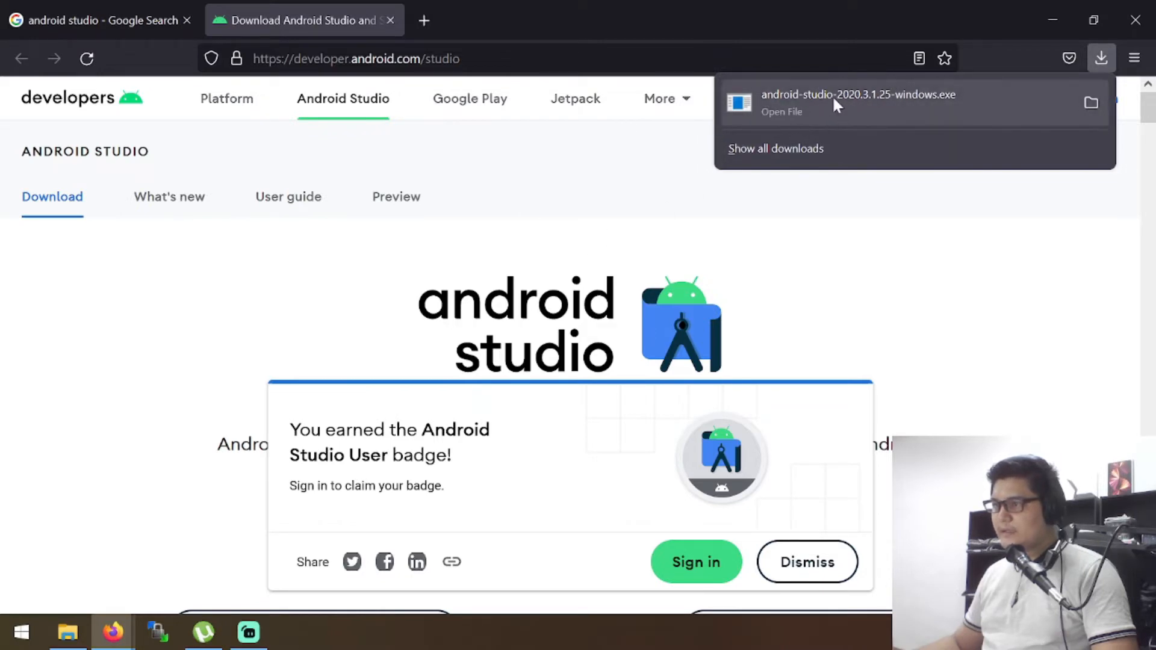
pyautogui.click(852, 102)
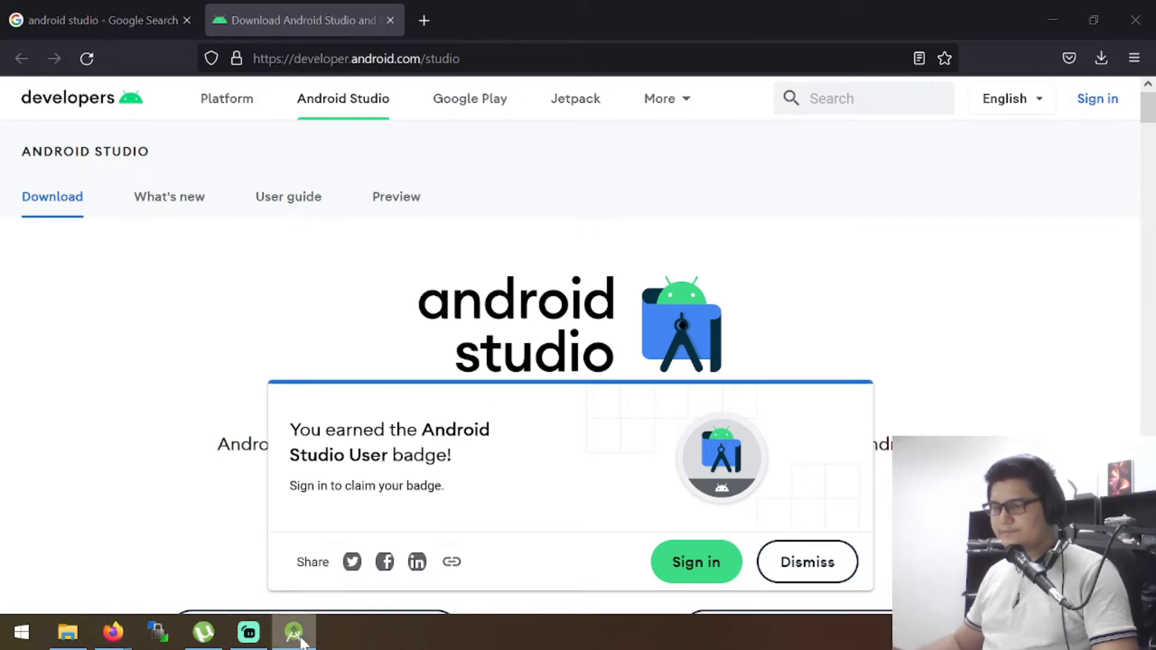
pyautogui.click(1057, 18)
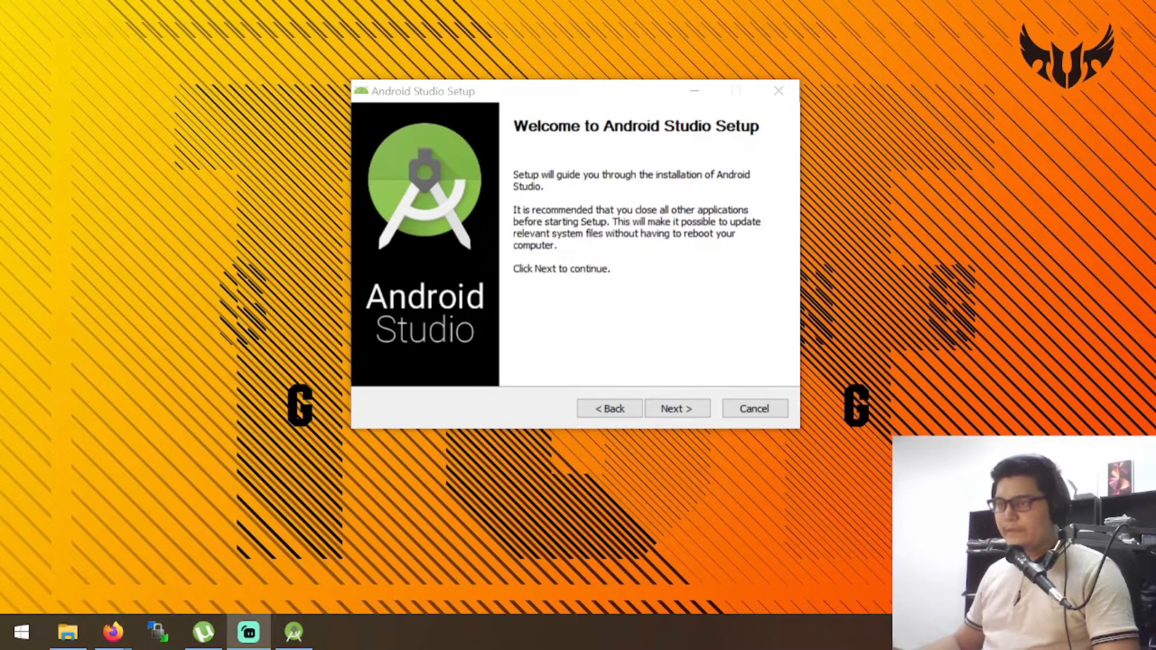
pyautogui.click(623, 102)
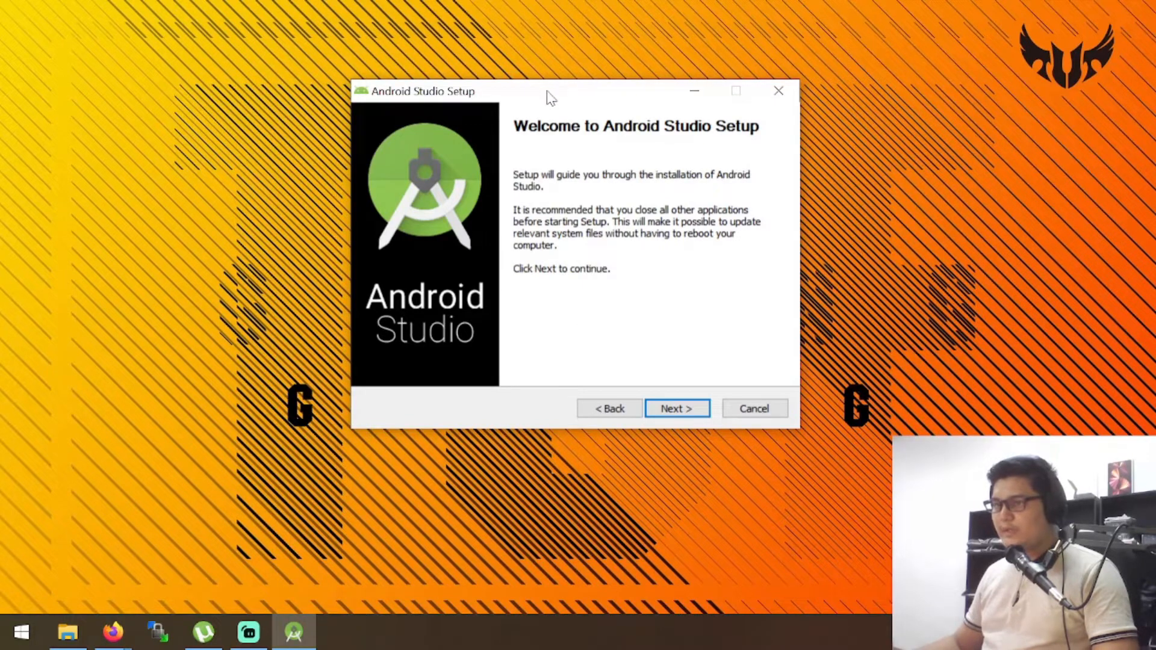
# Accept the Android Studio and Android Virtual Device components and the install location C:\Program Files\Android\Android Studio1
pyautogui.click(676, 408)
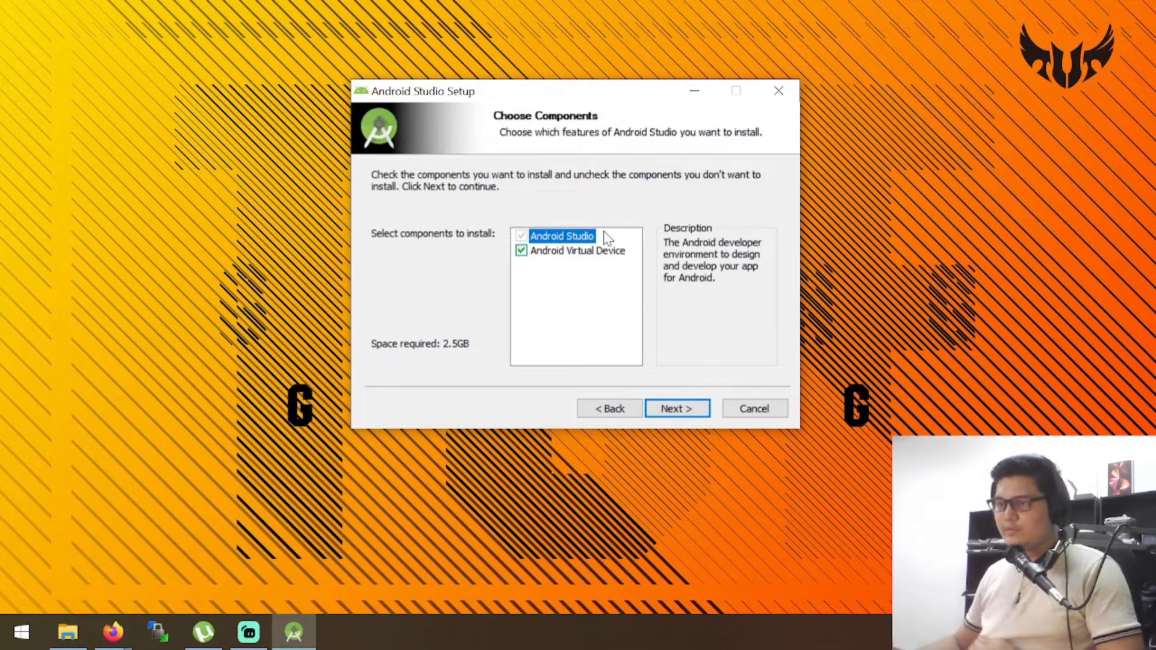
pyautogui.moveTo(593, 251)
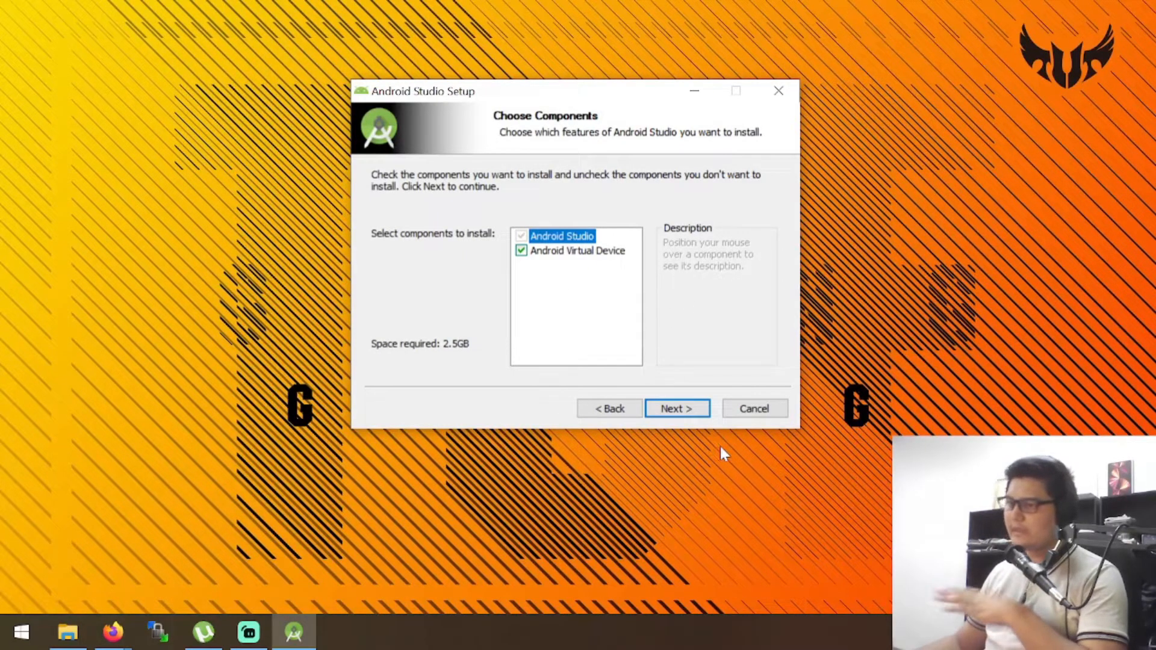
pyautogui.click(683, 411)
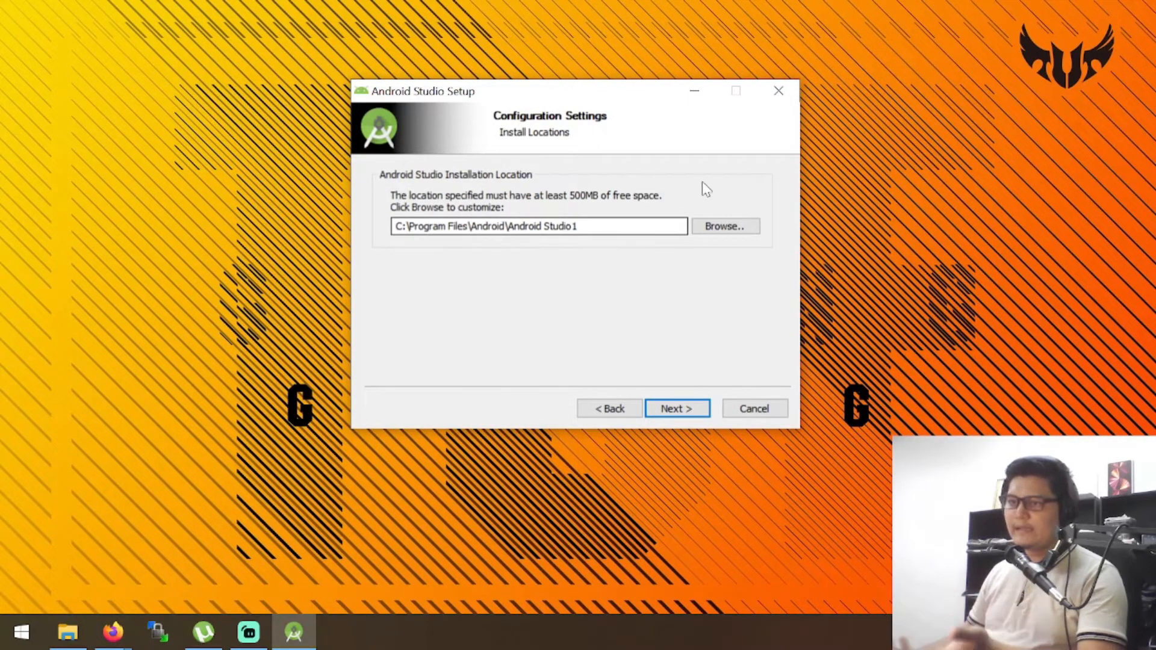
pyautogui.click(723, 227)
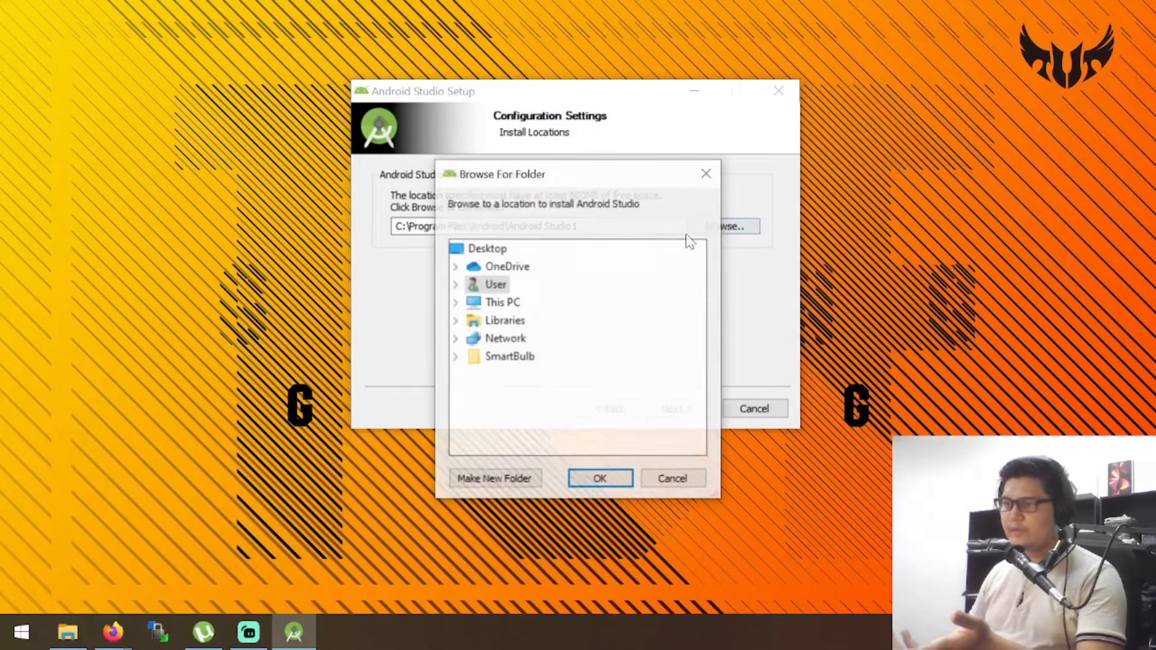
pyautogui.click(705, 173)
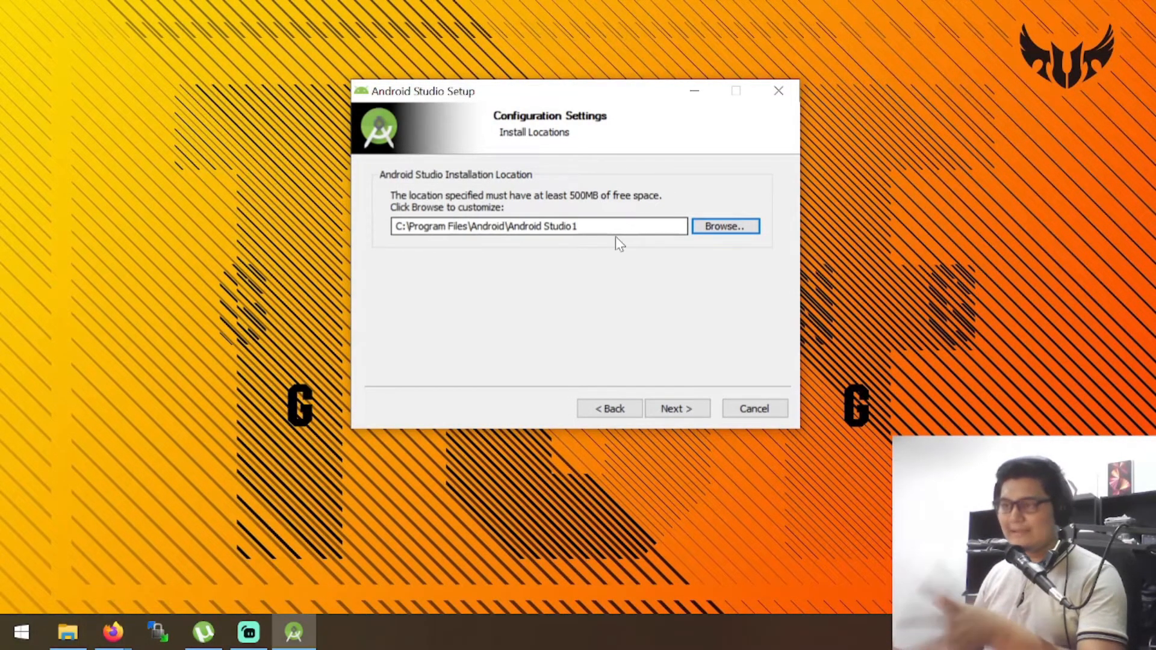
pyautogui.click(680, 410)
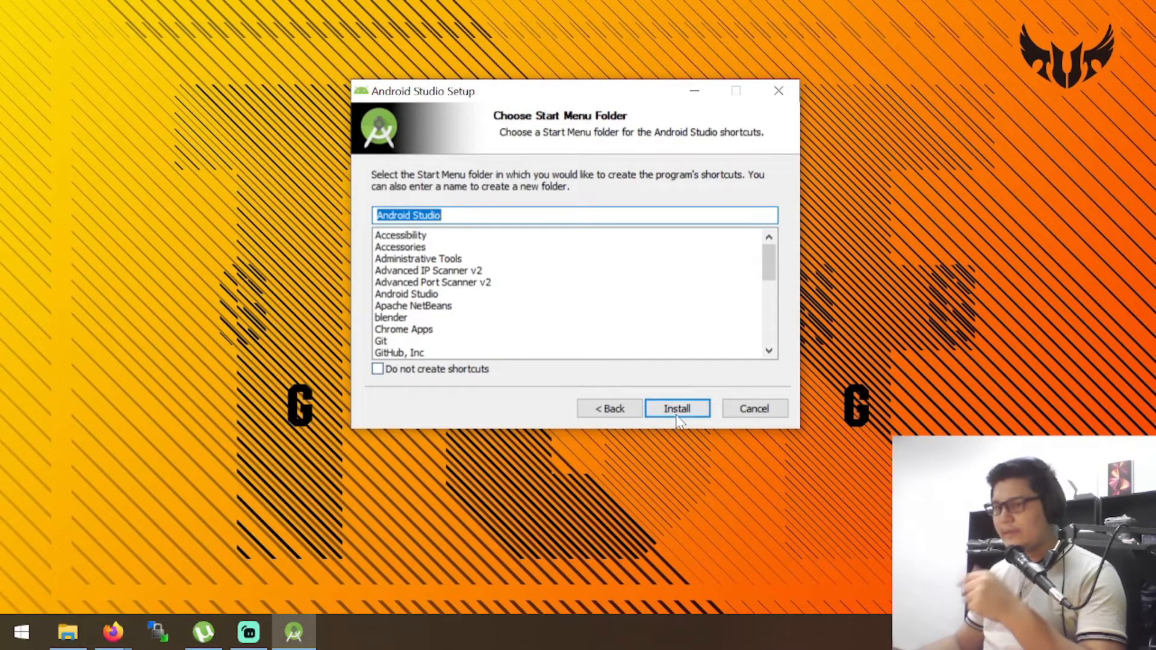
# Install with the Android Studio Start Menu folder and finish the setup with Start Android Studio enabled
pyautogui.click(680, 408)
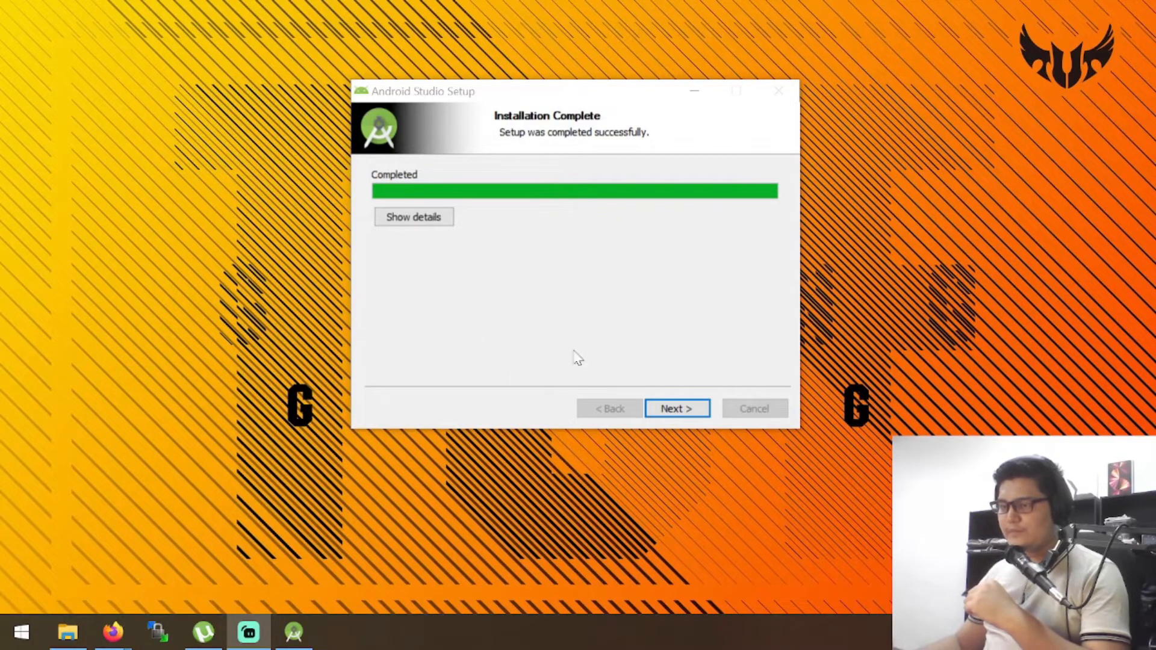
pyautogui.click(698, 410)
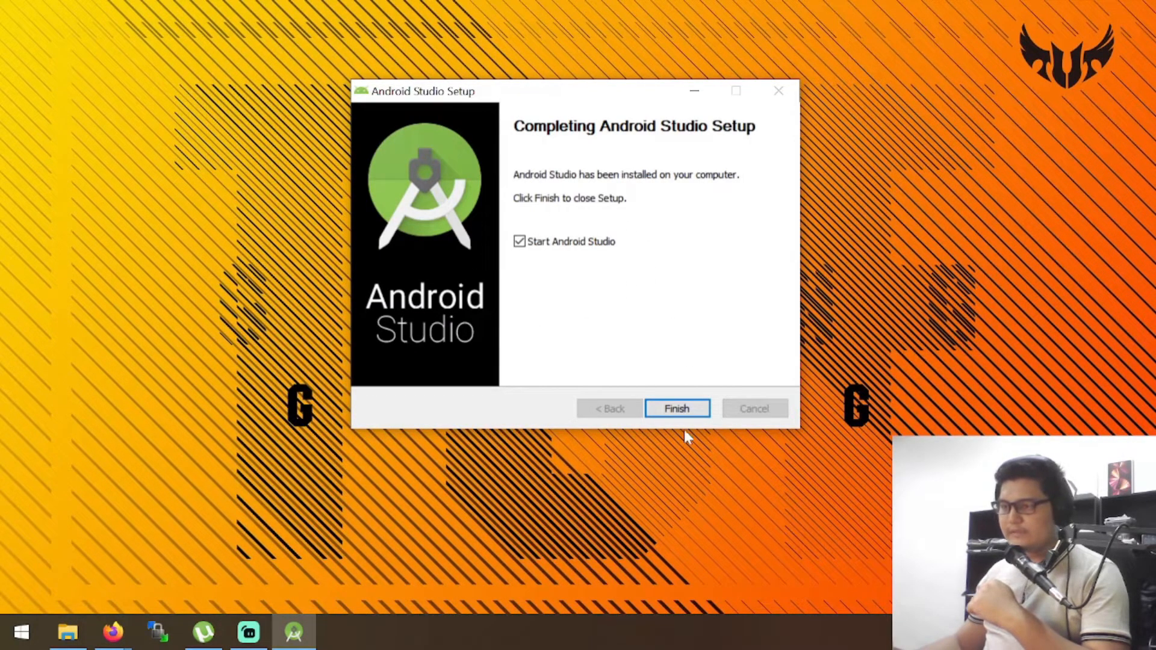
pyautogui.click(676, 410)
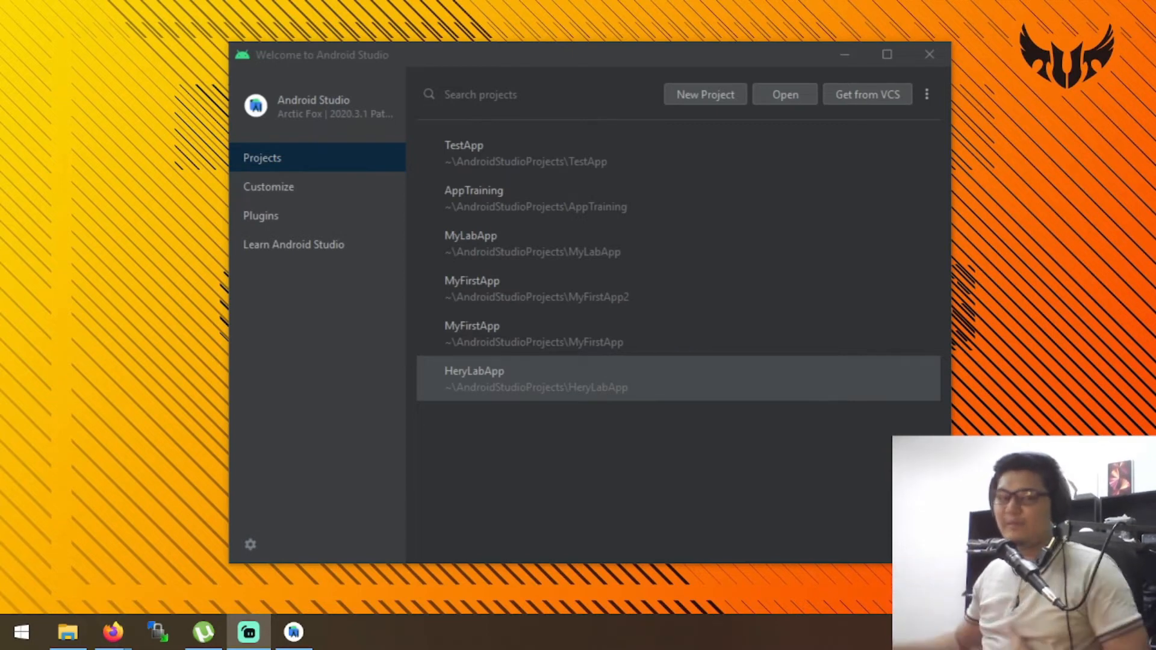
pyautogui.click(238, 398)
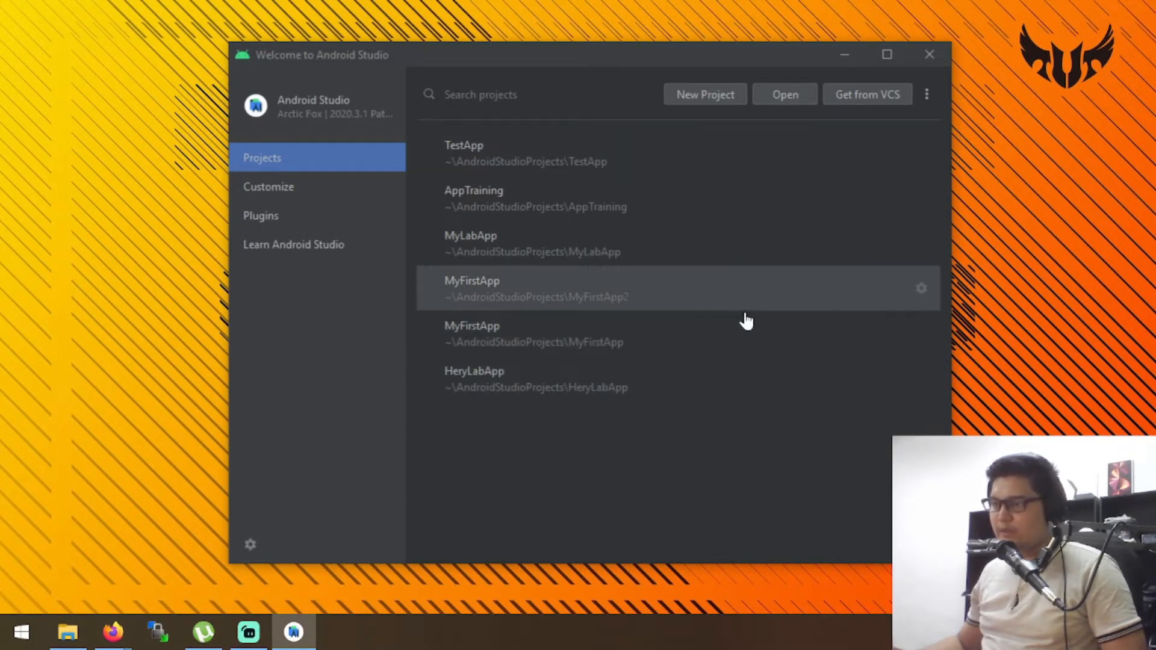
pyautogui.click(924, 98)
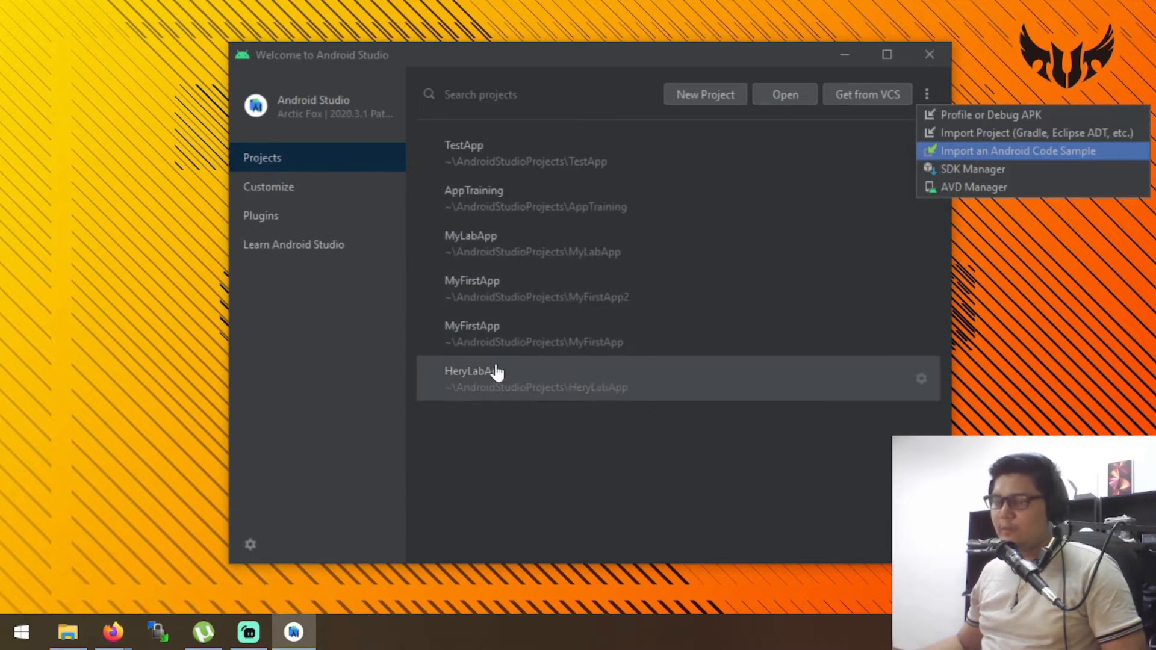
pyautogui.click(599, 504)
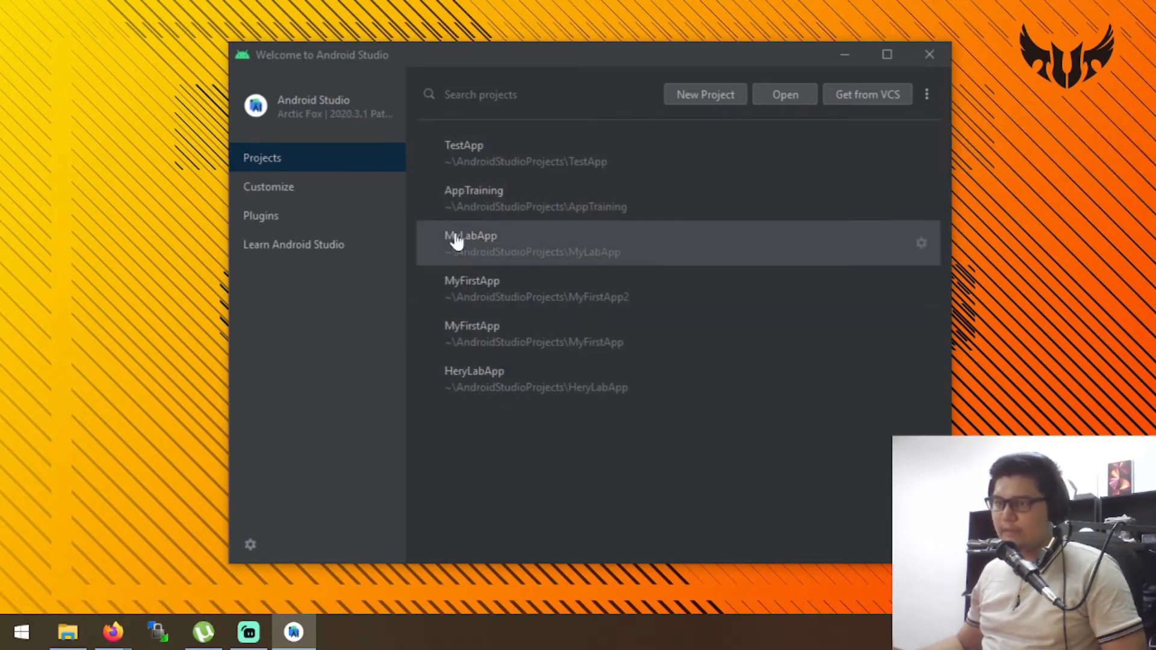
# Create a new Empty Activity project named MyFirstApp, keeping Java as language and API 24: Android 7.0 (Nougat) as minimum SDK
pyautogui.click(699, 95)
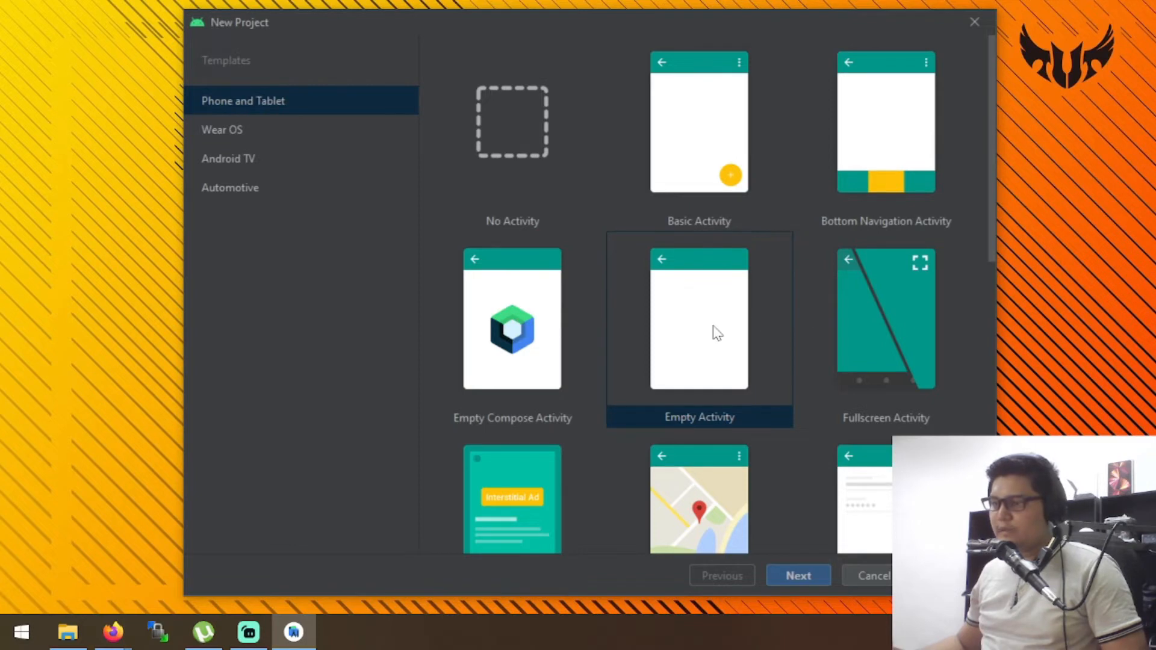
pyautogui.click(798, 575)
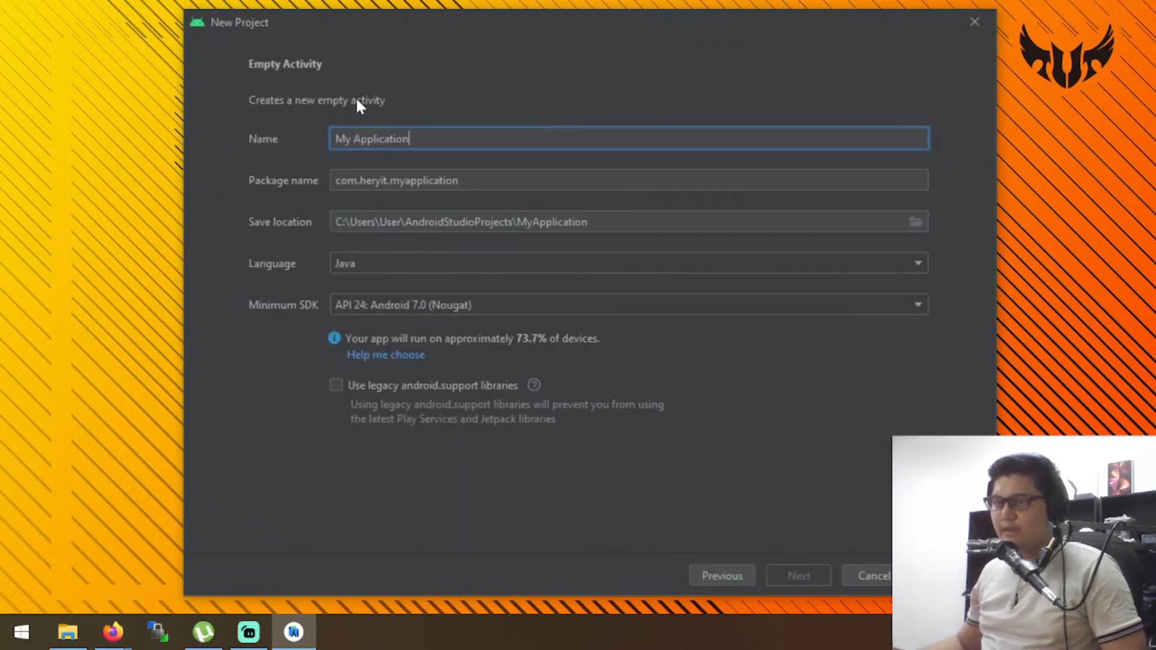
pyautogui.moveTo(437, 137); pyautogui.dragTo(252, 164)
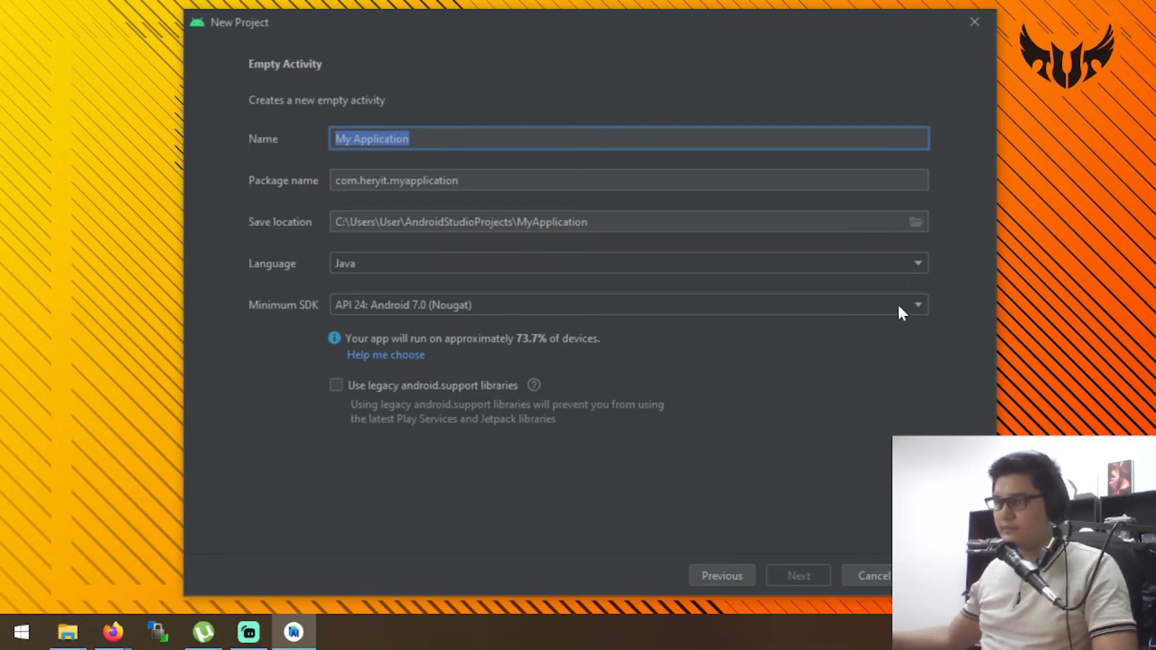
pyautogui.write('M')
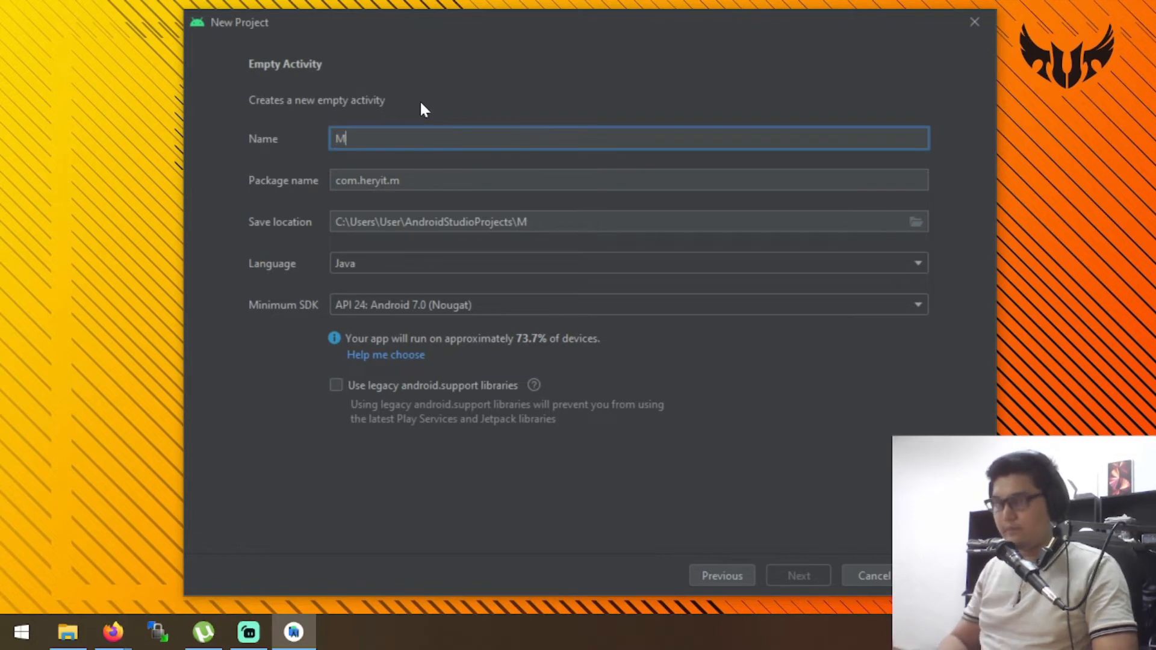
pyautogui.write('yFirstApp')
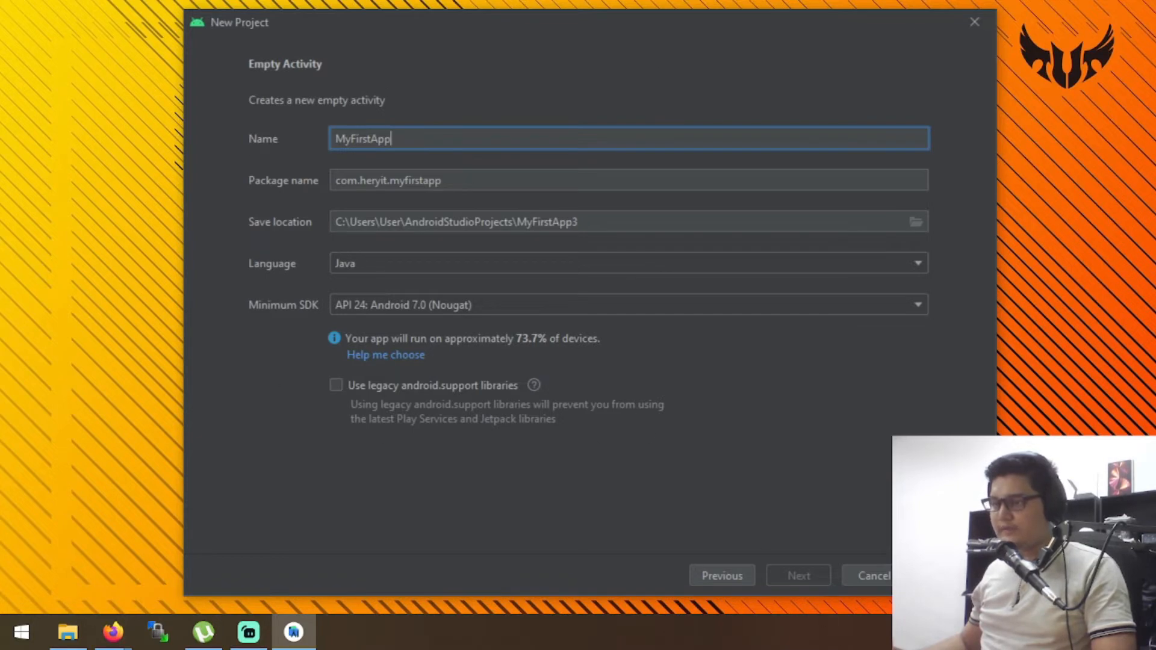
pyautogui.press('Return')
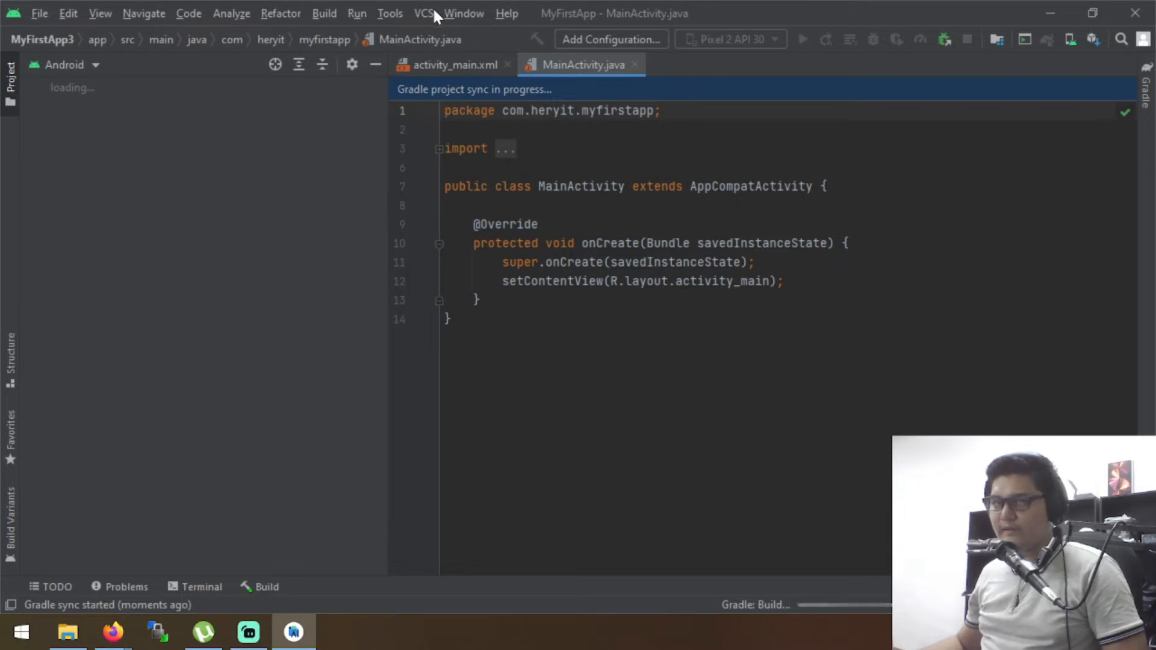
# Open the SDK Manager, review the SDK platforms, and mark only Android 11.0 (R), API level 30, for installation
pyautogui.click(393, 13)
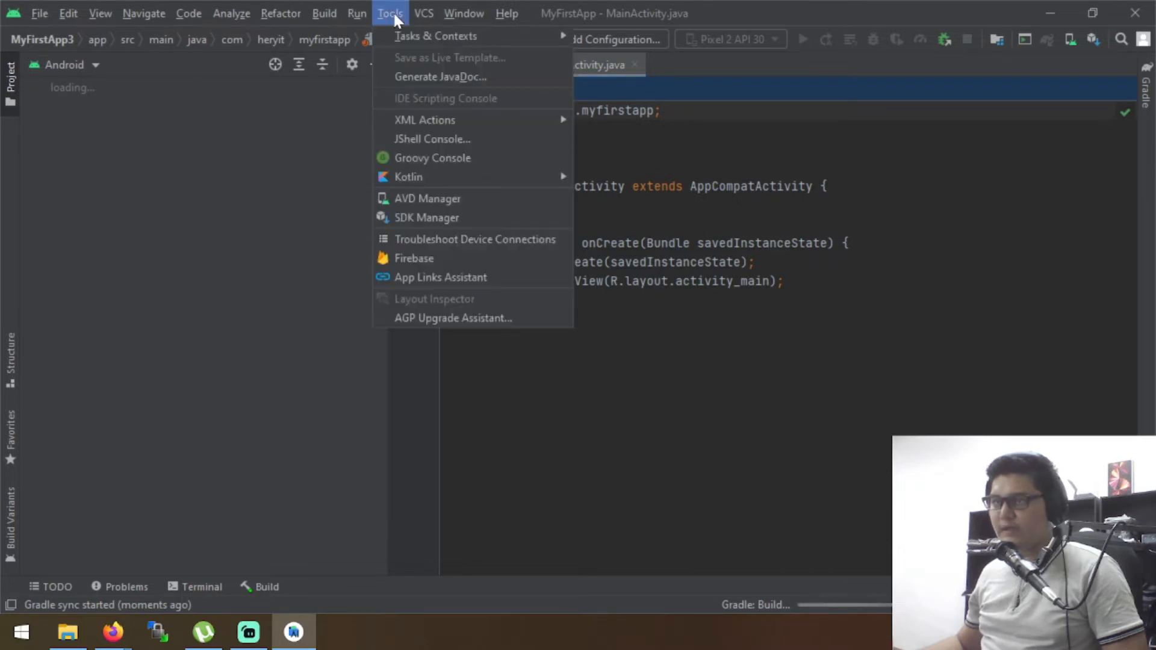
pyautogui.click(448, 224)
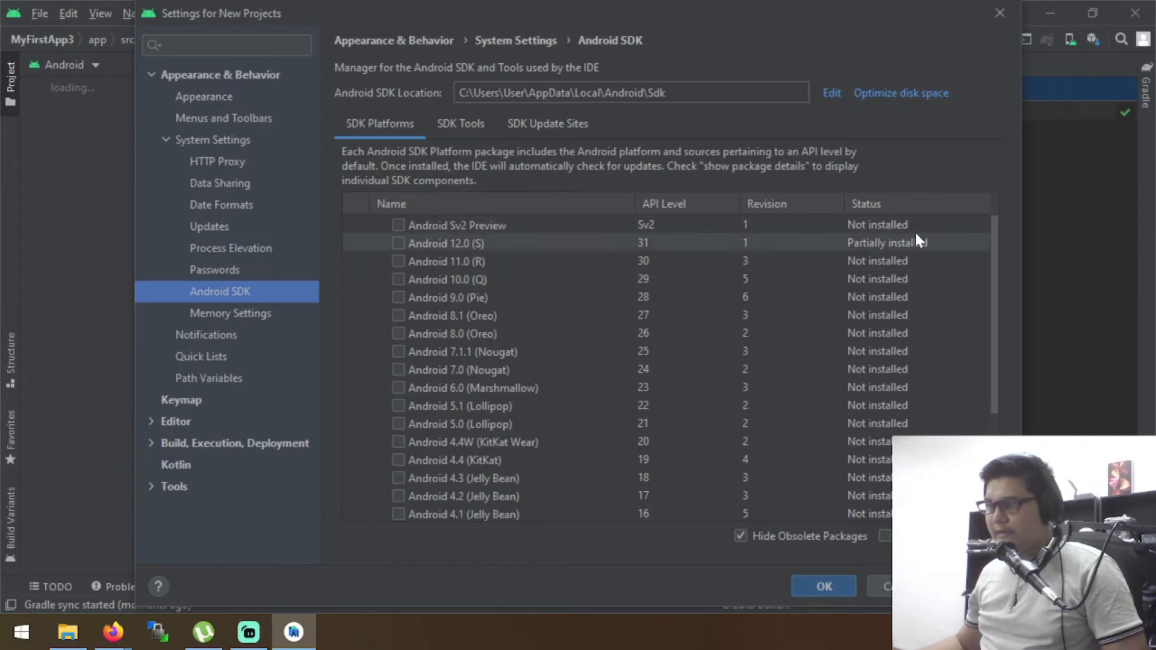
pyautogui.scroll(-5, 854, 417)
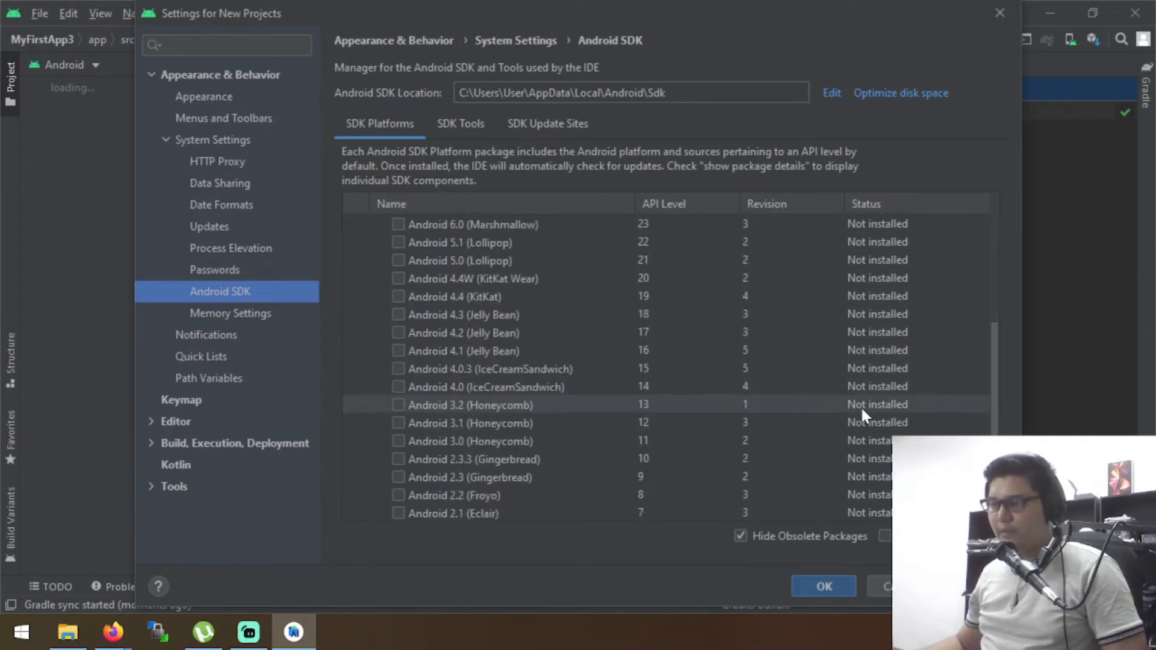
pyautogui.scroll(5, 860, 407)
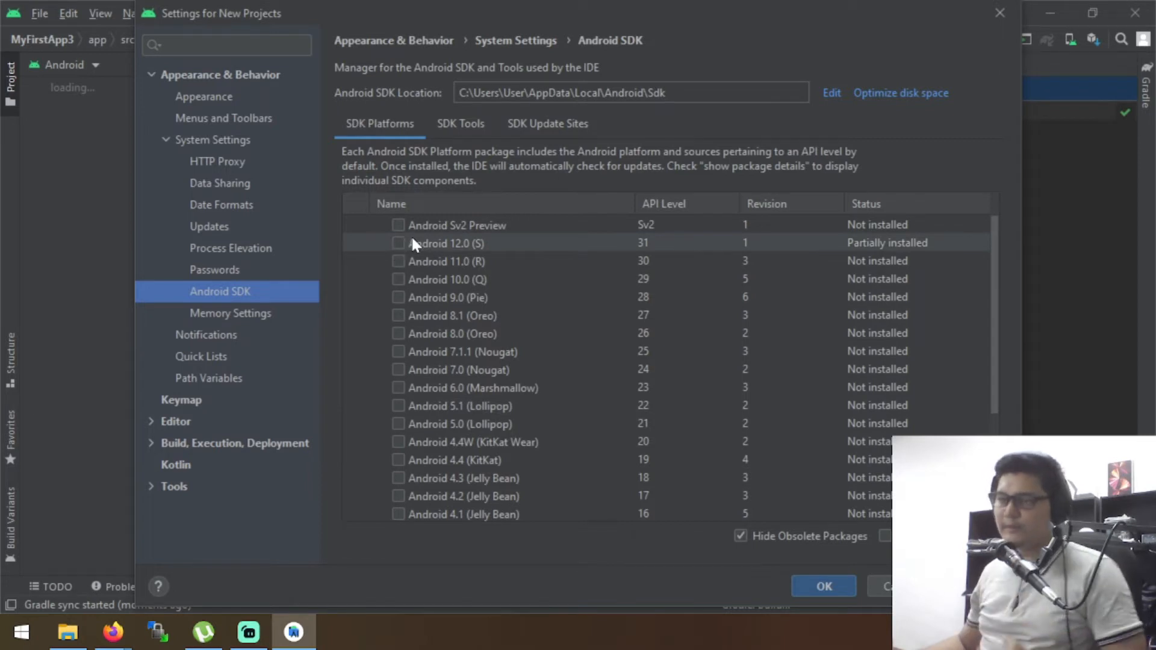
pyautogui.click(396, 243)
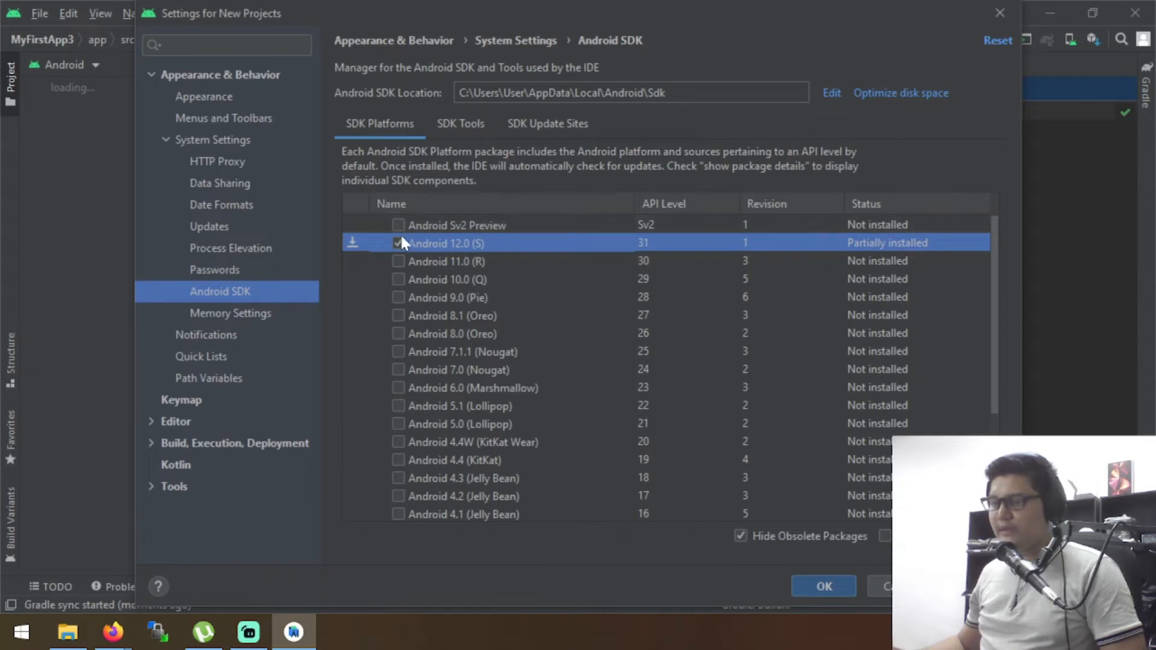
pyautogui.click(396, 242)
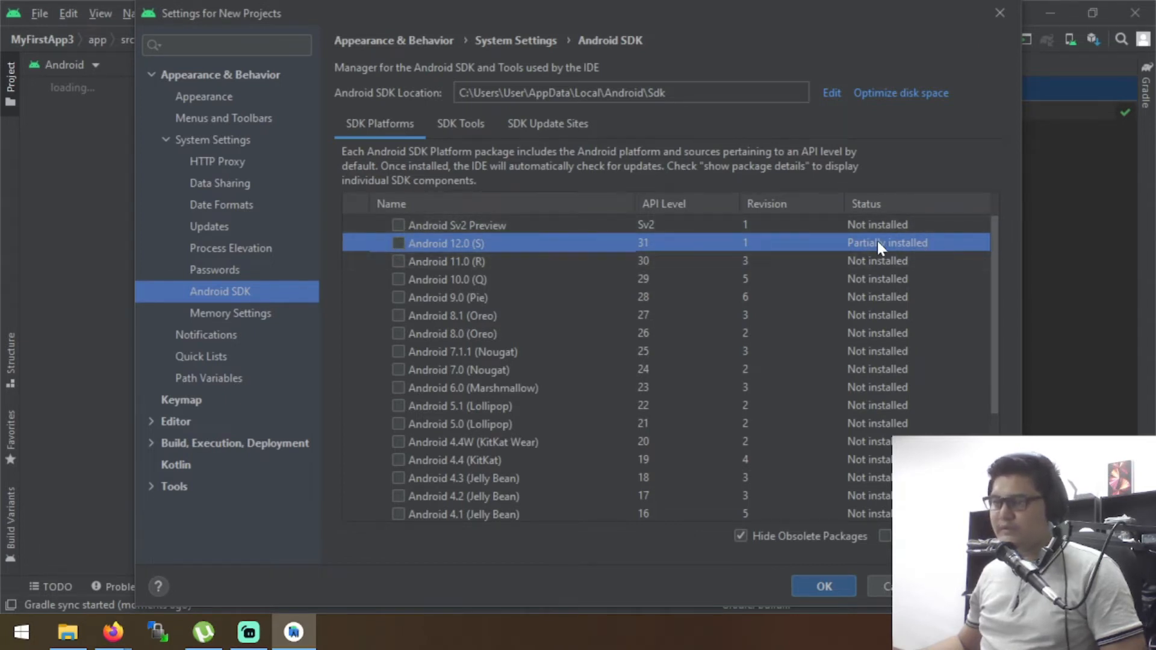
pyautogui.click(398, 261)
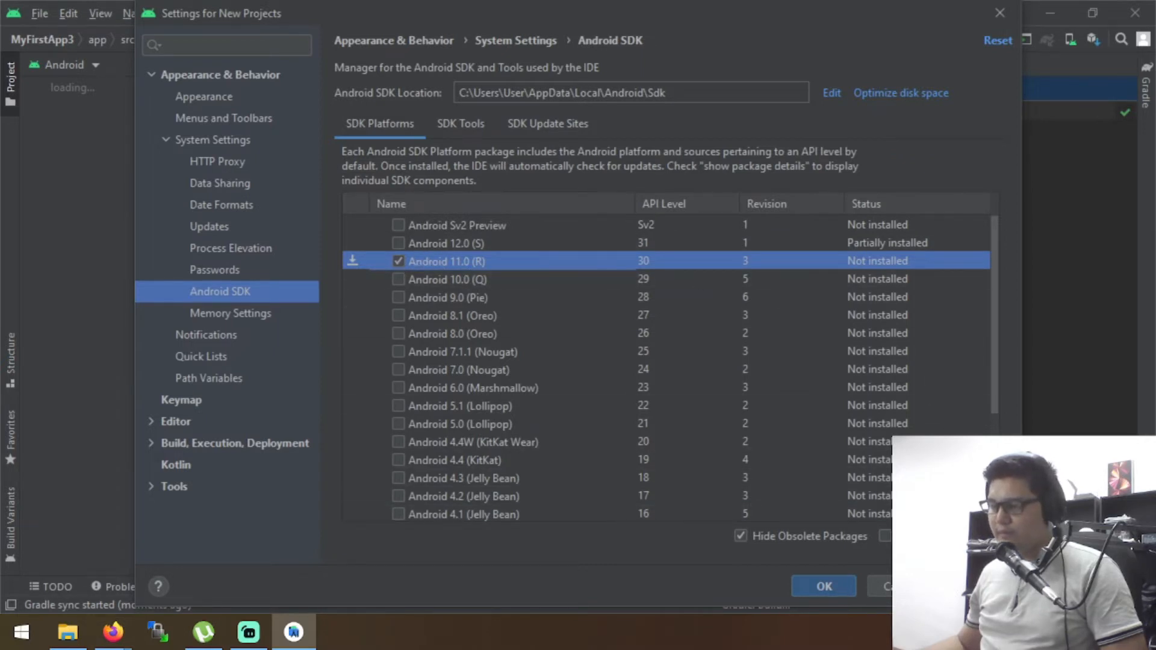
# Apply the SDK change to install Android SDK Platform 30 and Sources for Android 30, and close the SDK settings
pyautogui.click(975, 585)
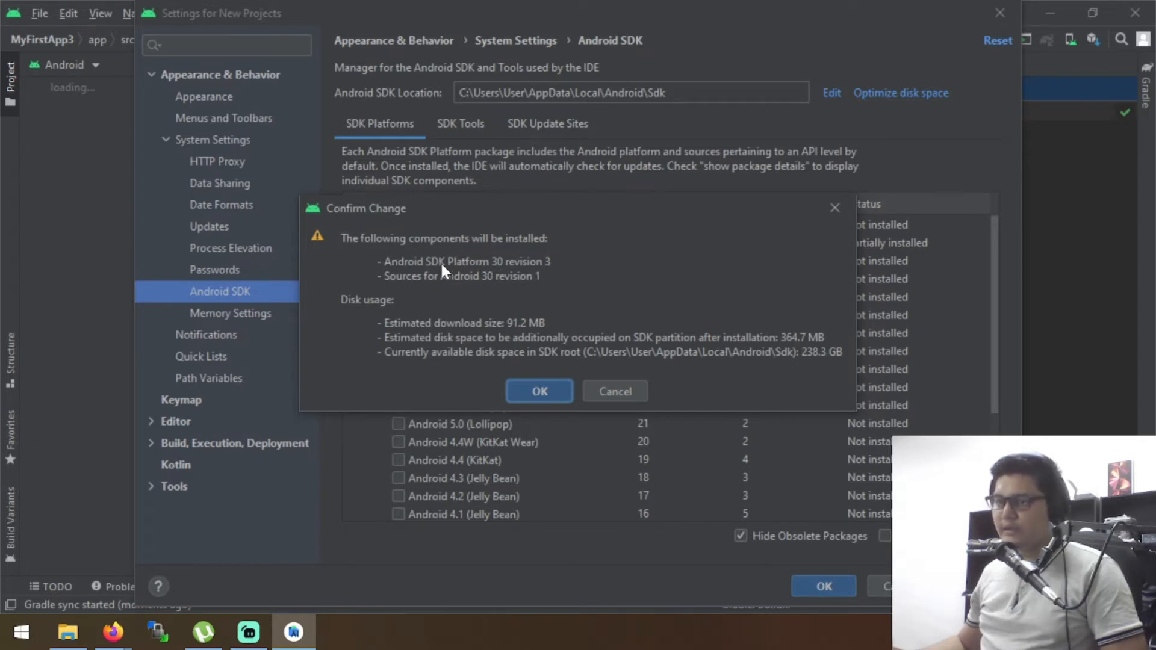
pyautogui.moveTo(554, 199); pyautogui.dragTo(594, 201)
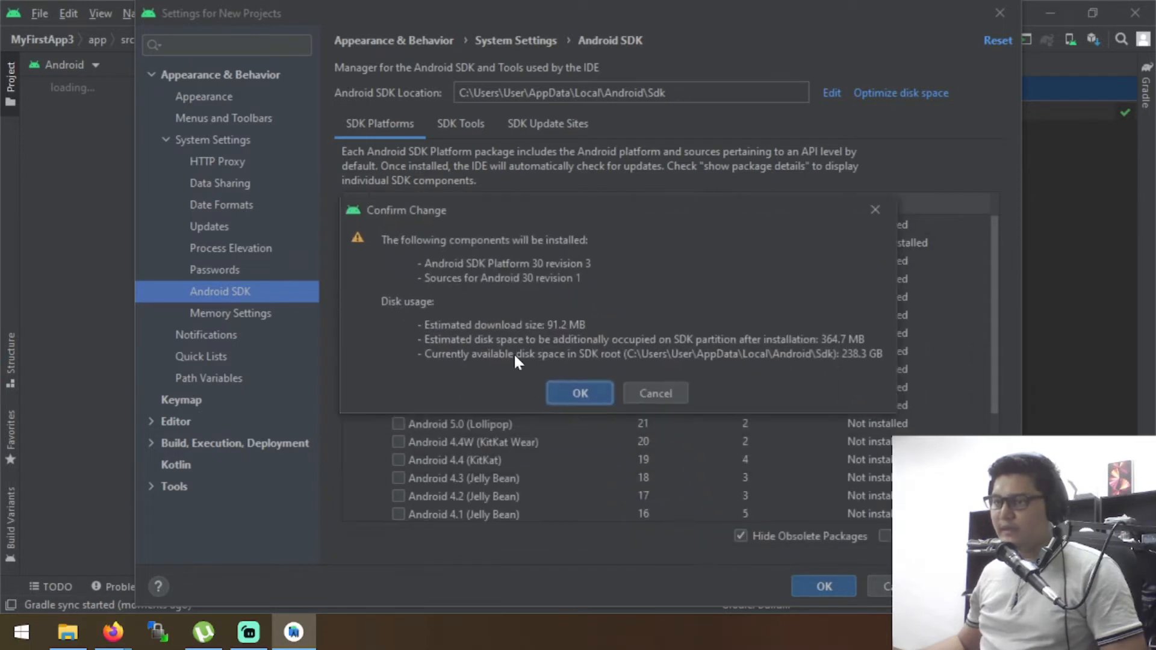
pyautogui.click(579, 393)
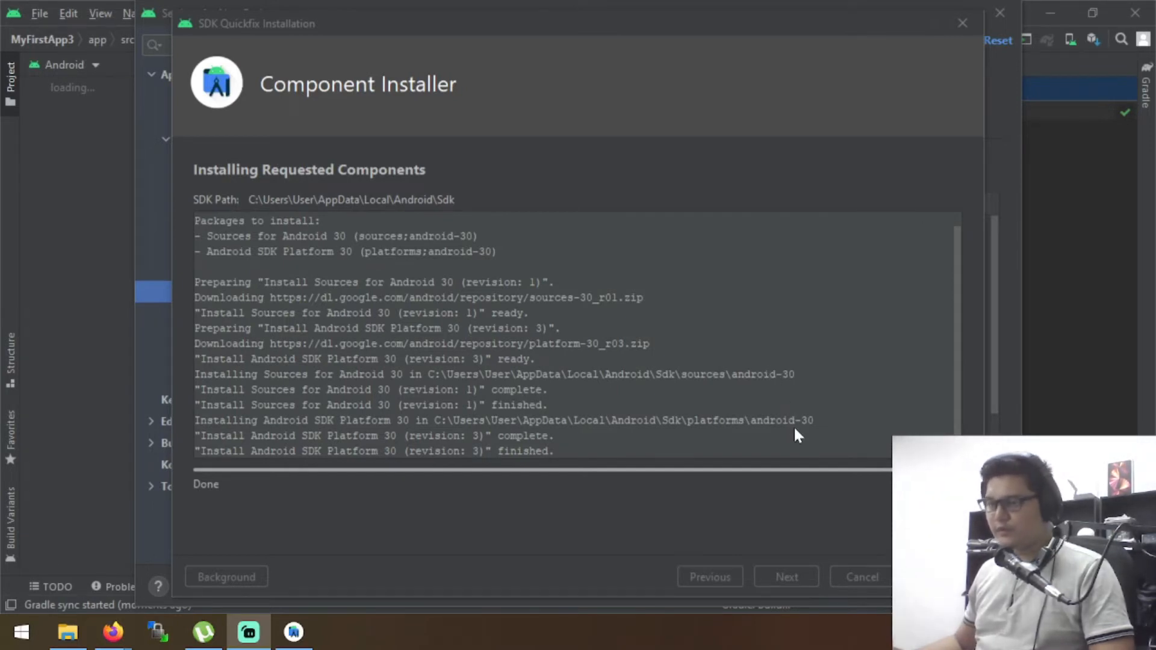
pyautogui.click(938, 577)
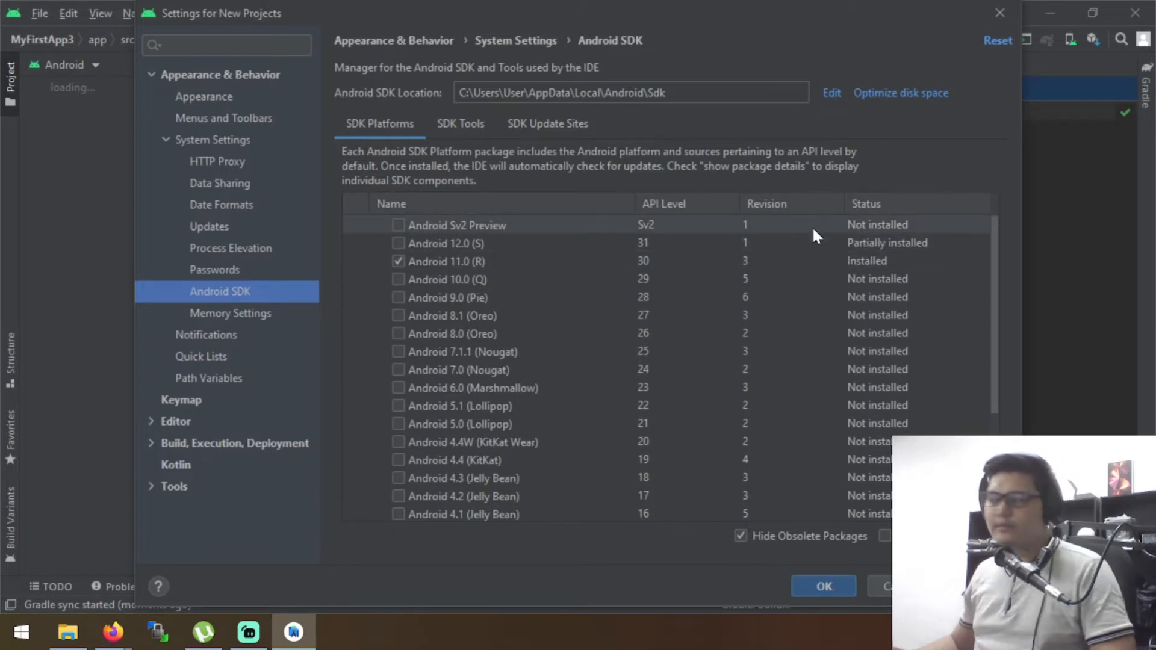
pyautogui.click(824, 584)
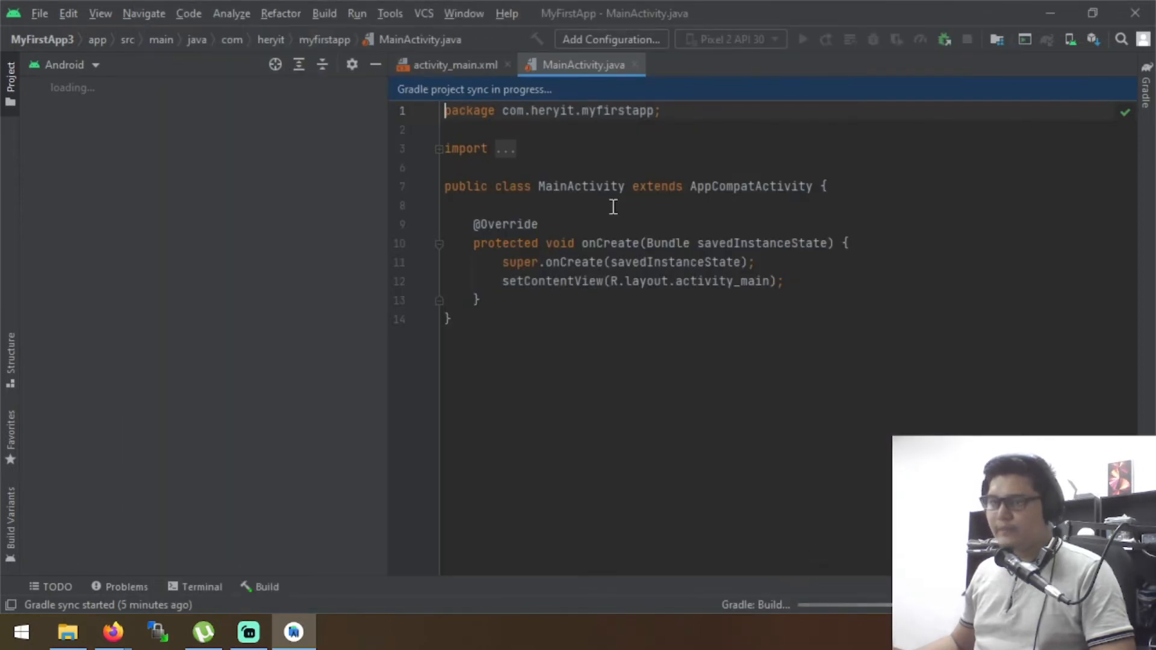
# Start creating a new virtual device in the AVD Manager and choose the Pixel 2 phone as its hardware
pyautogui.click(391, 13)
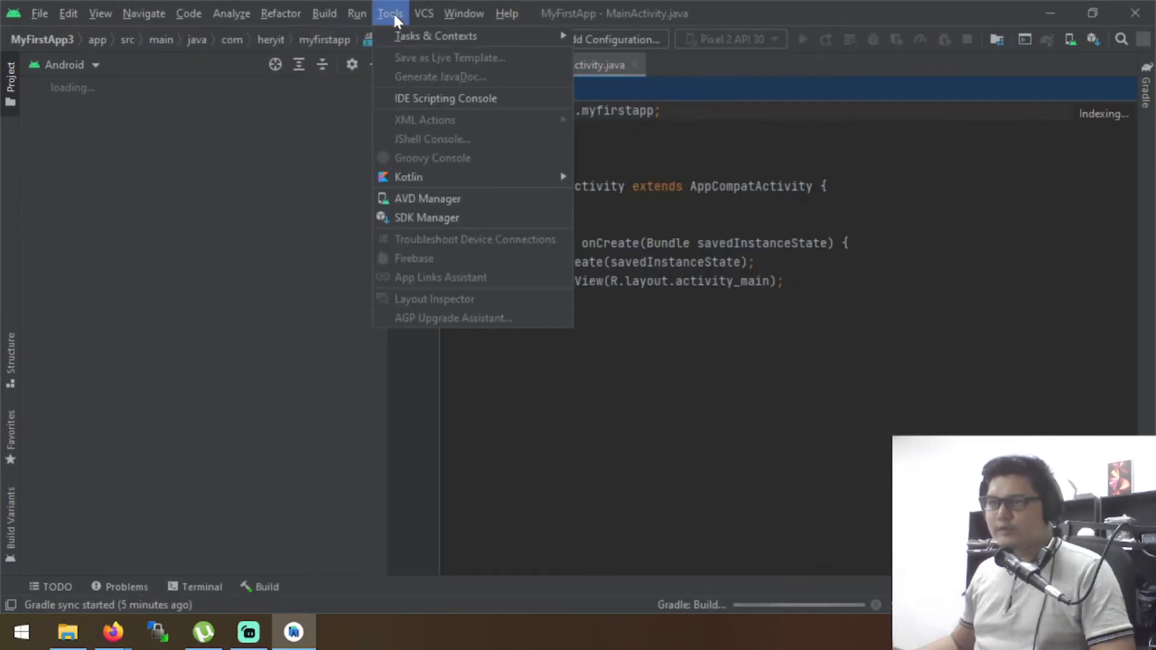
pyautogui.click(411, 202)
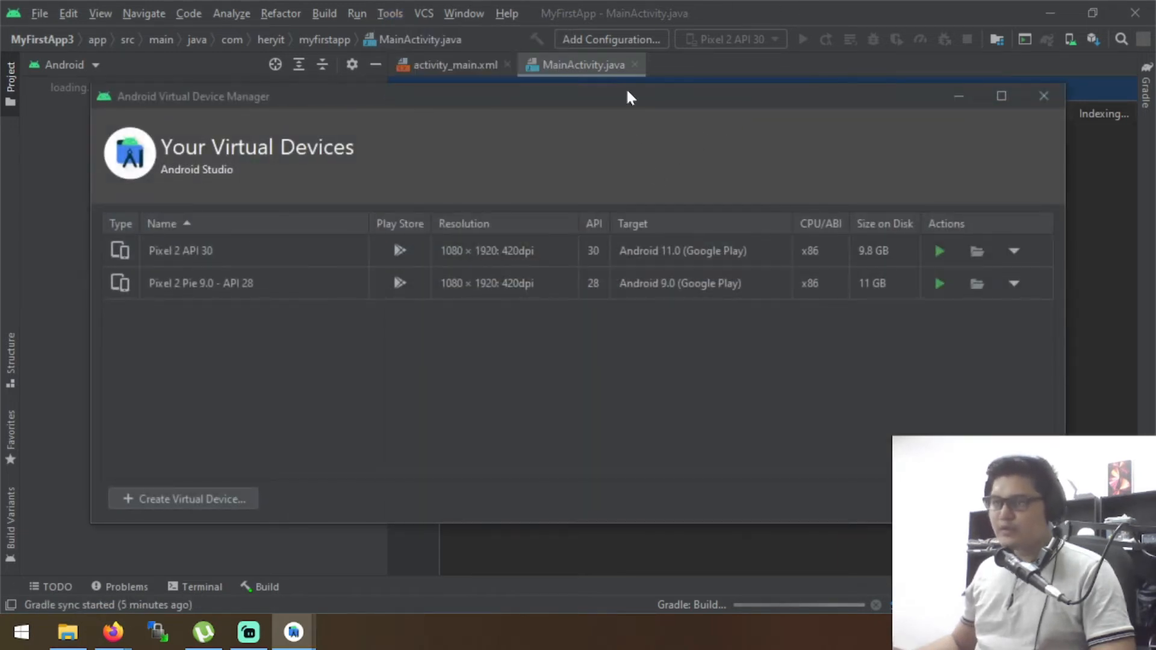
pyautogui.moveTo(626, 96); pyautogui.dragTo(608, 78)
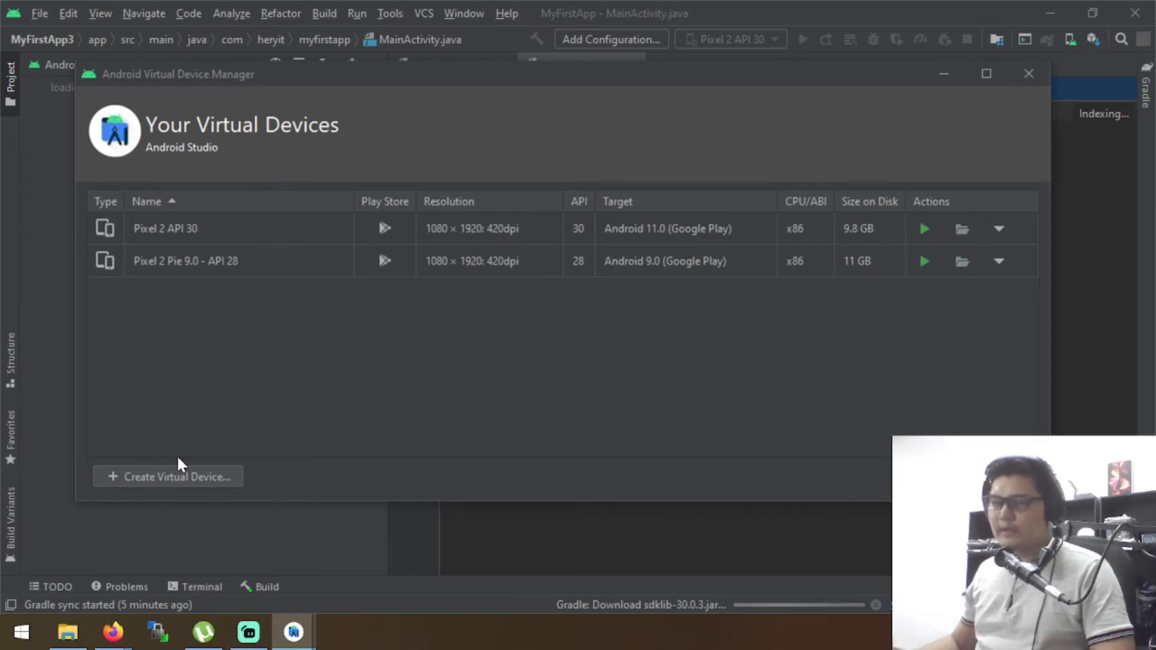
pyautogui.click(160, 472)
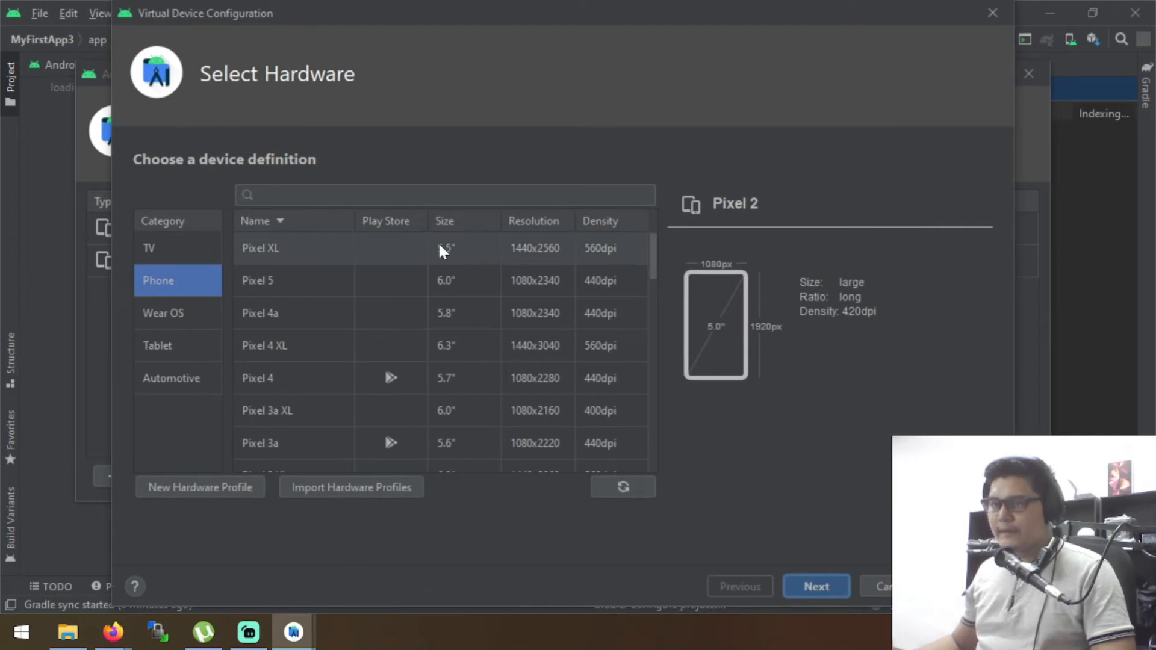
pyautogui.click(379, 277)
pyautogui.scroll(-3, 374, 277)
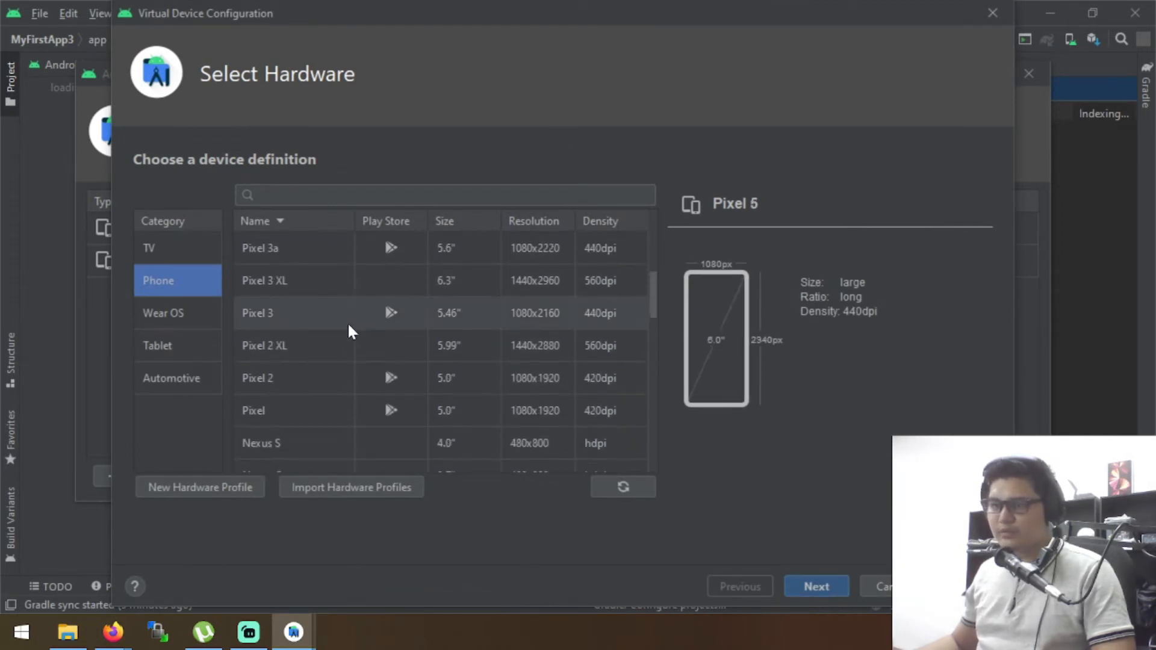
pyautogui.click(286, 389)
pyautogui.scroll(3, 496, 295)
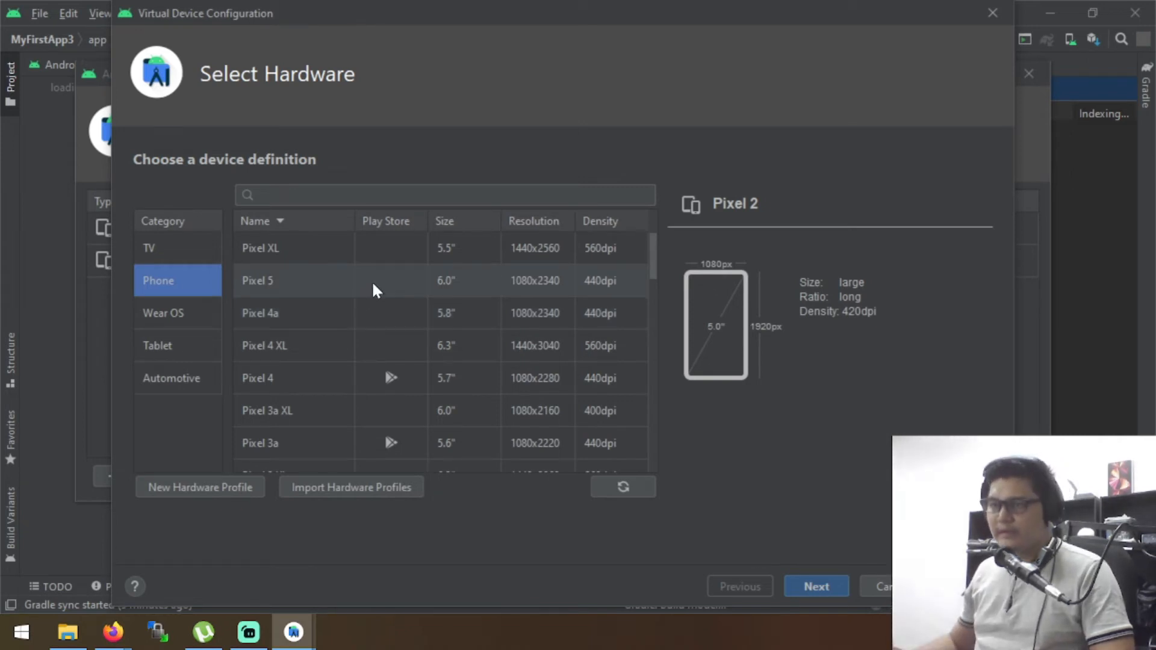
pyautogui.scroll(-3, 371, 280)
pyautogui.scroll(1, 380, 284)
pyautogui.scroll(1, 401, 250)
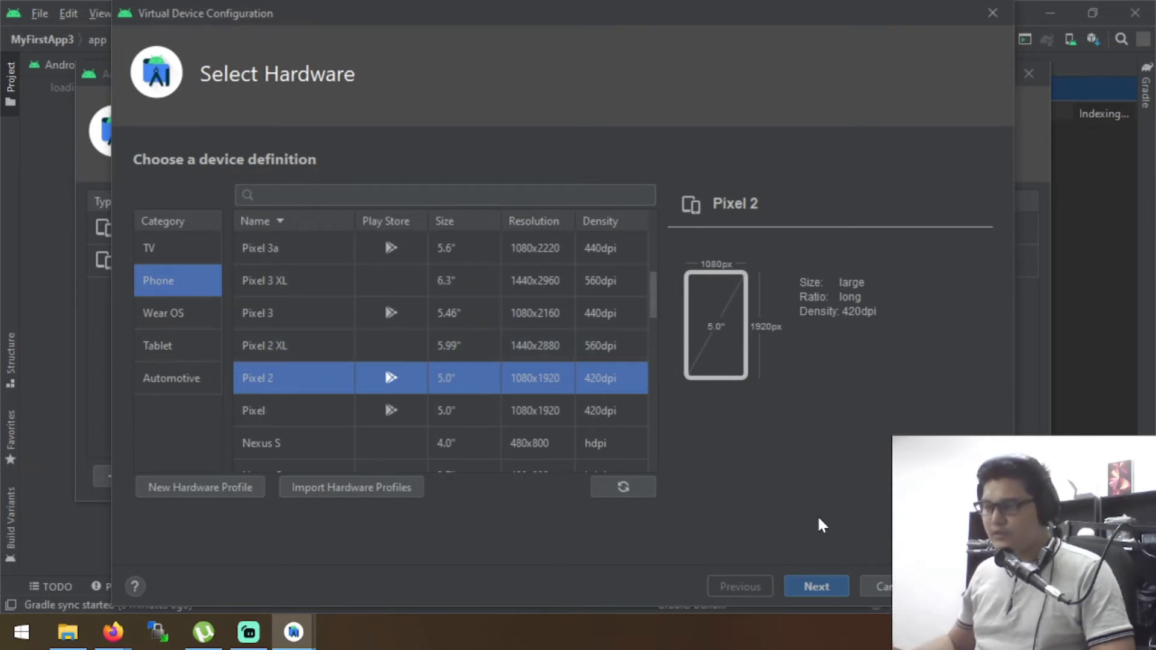
pyautogui.click(815, 586)
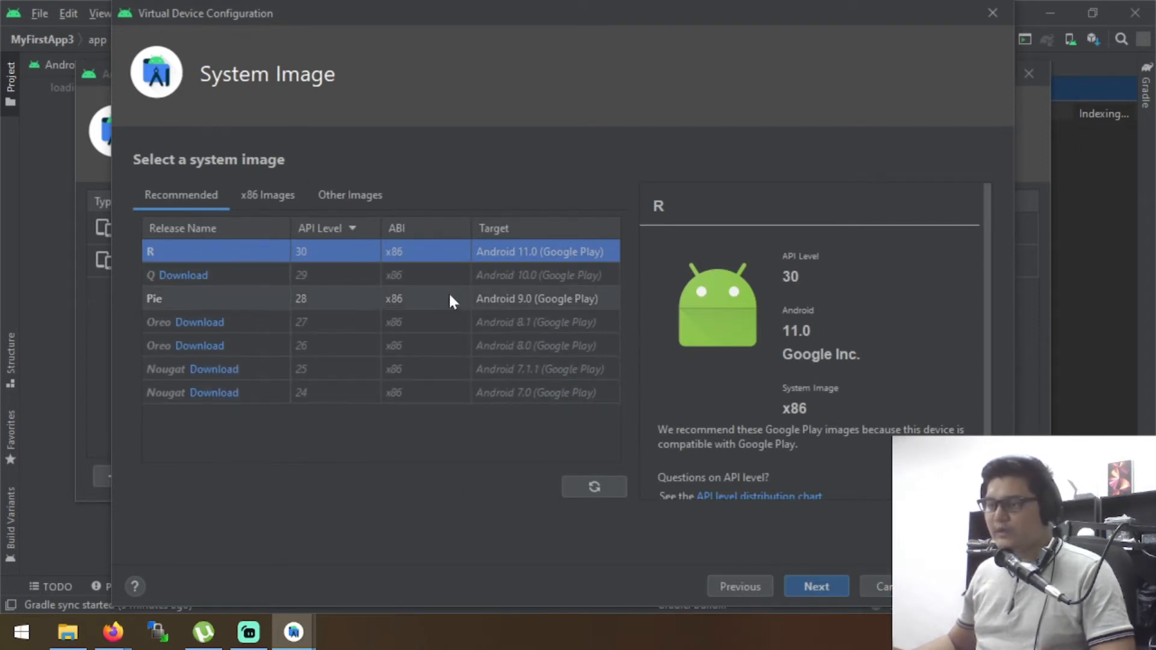
# Select the Pie (API 28) system image for the device and download the Q (API 29) image as well
pyautogui.click(176, 299)
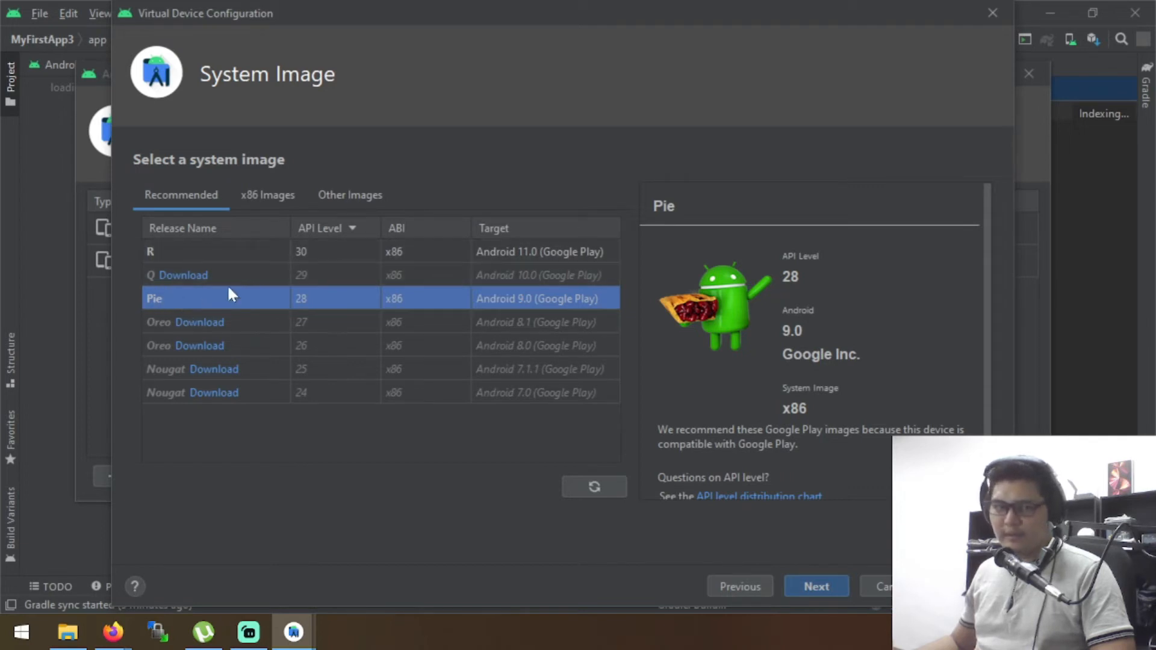
pyautogui.click(187, 275)
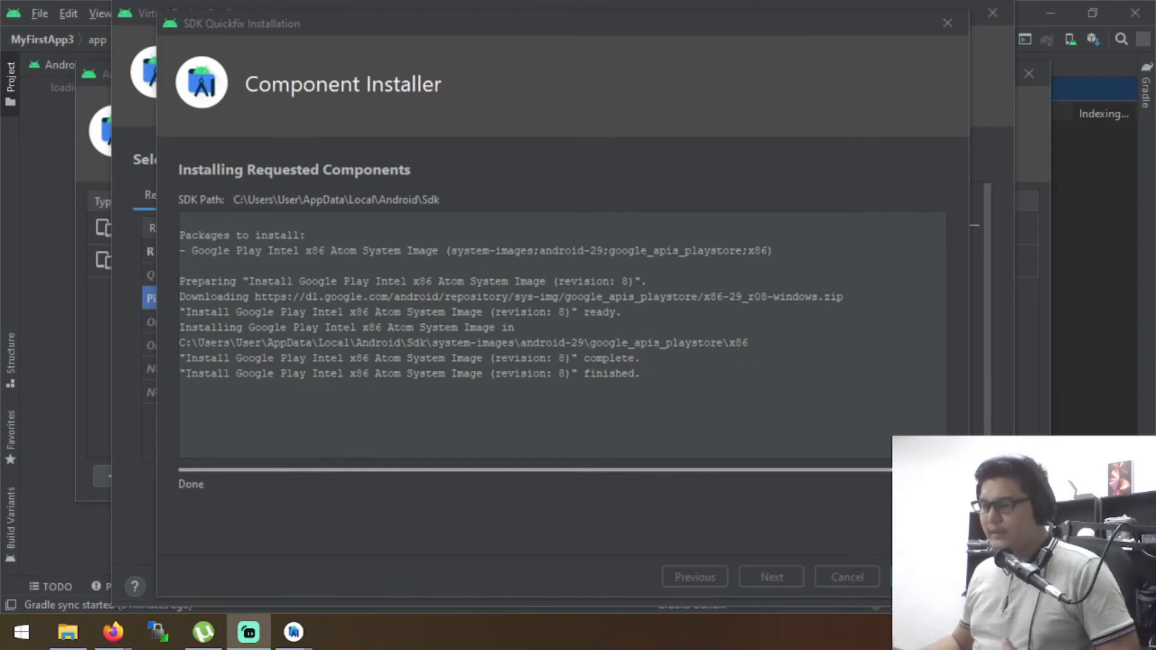
pyautogui.click(924, 576)
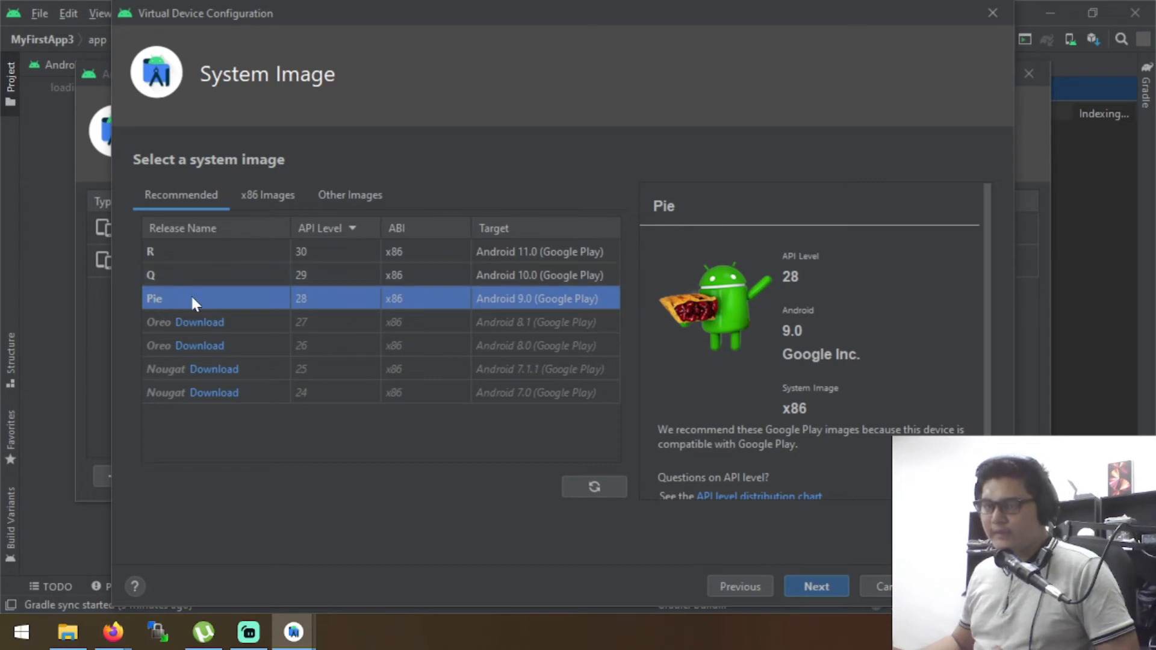
# Finish the virtual device as Pixel 2 API 28 in portrait orientation and launch it in the emulator
pyautogui.click(817, 593)
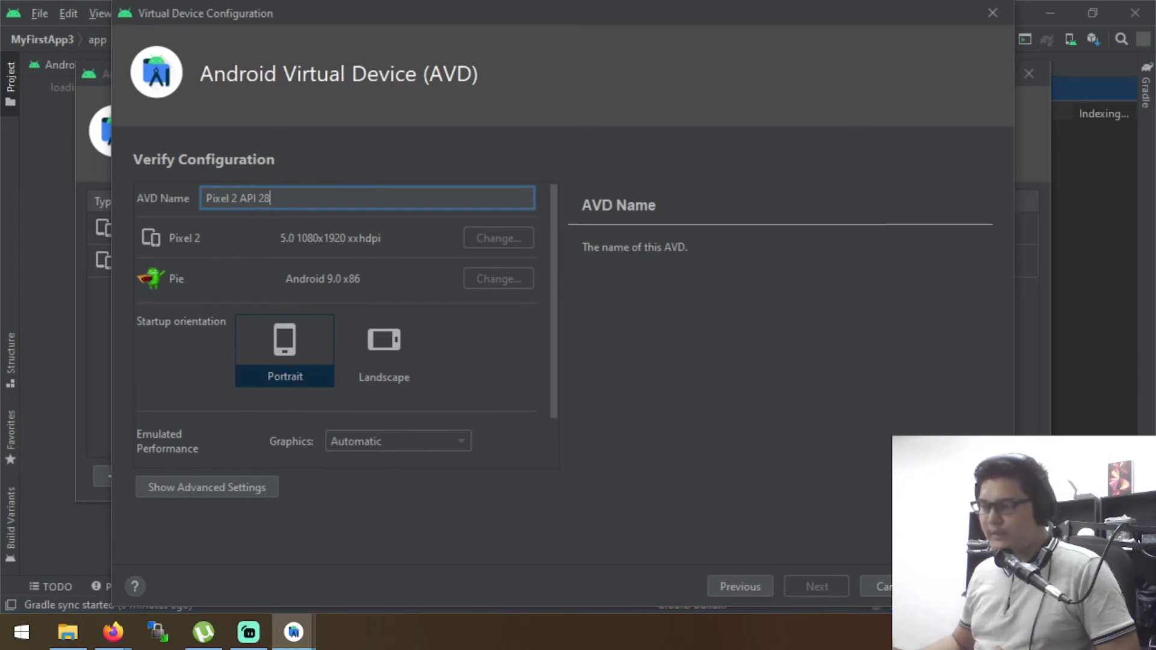
pyautogui.click(948, 587)
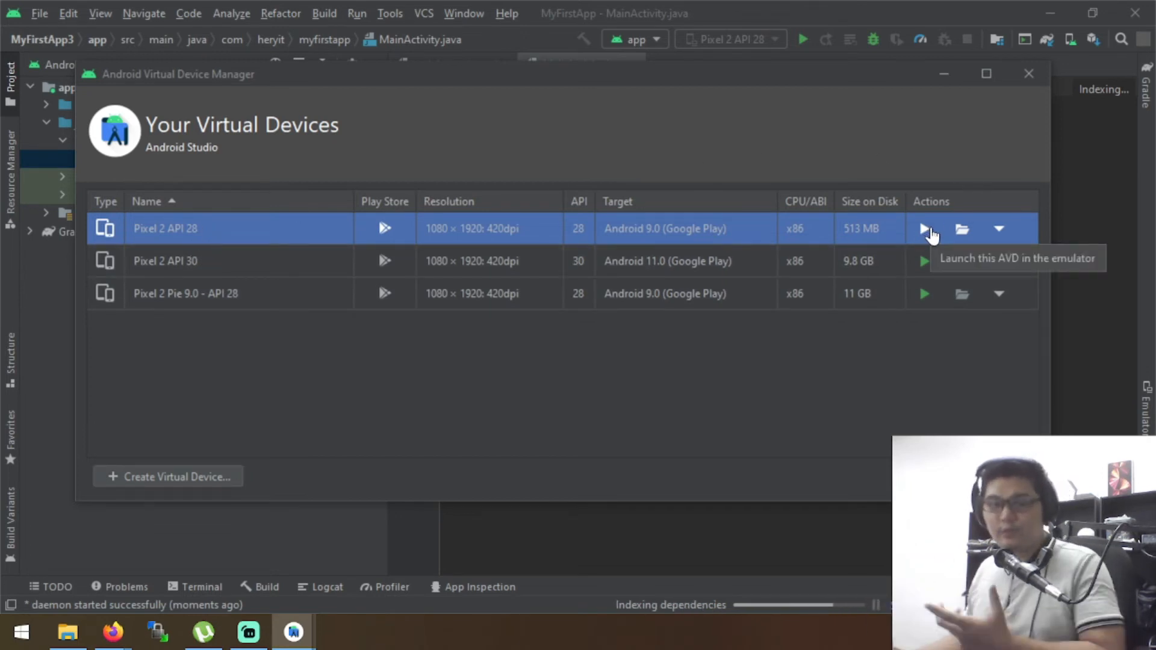
pyautogui.click(927, 229)
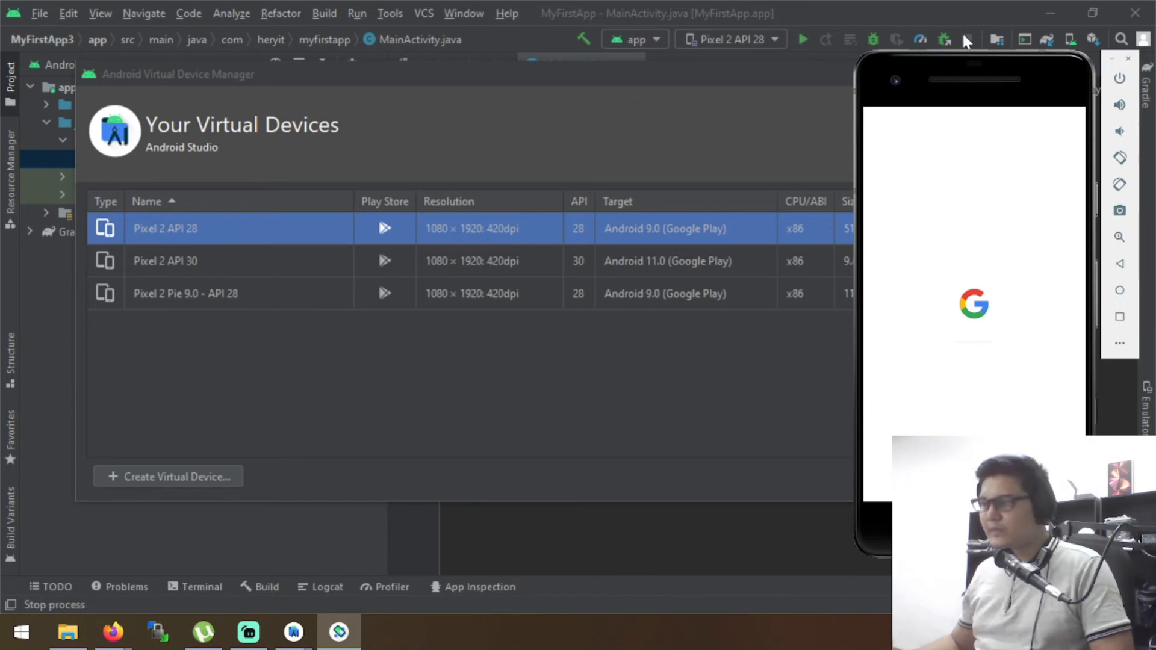
pyautogui.moveTo(1003, 80); pyautogui.dragTo(789, 81)
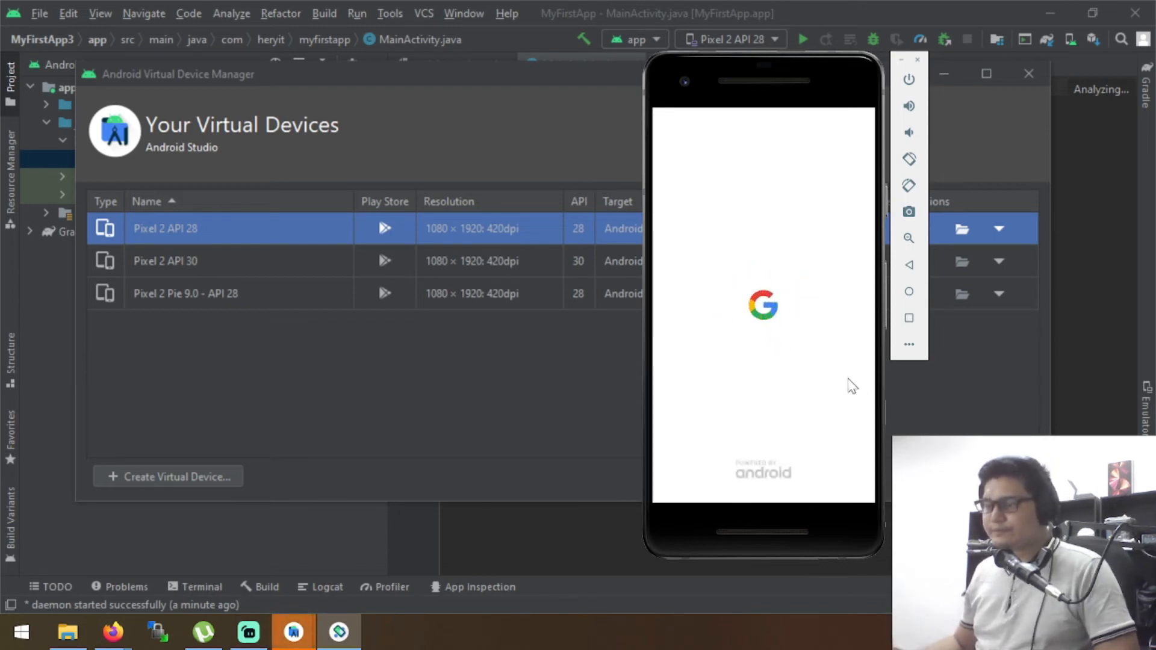
pyautogui.moveTo(704, 69); pyautogui.dragTo(906, 69)
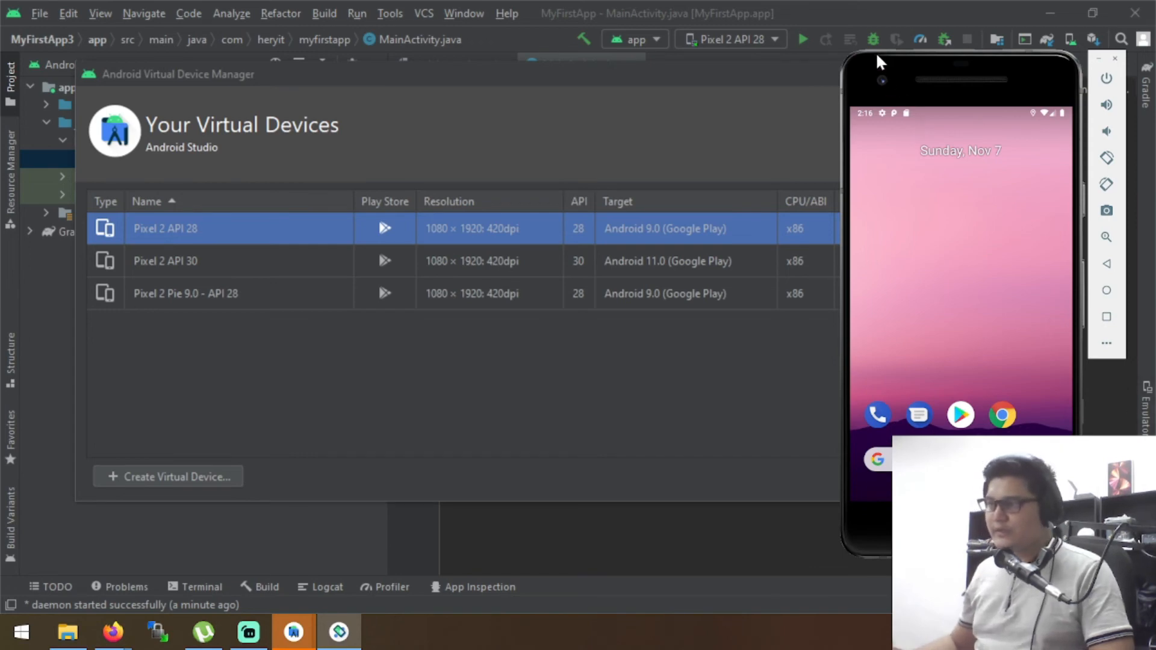
pyautogui.moveTo(876, 51); pyautogui.dragTo(795, 57)
# Try out the emulated phone by opening and closing its app drawer twice
pyautogui.moveTo(880, 415); pyautogui.dragTo(937, 244)
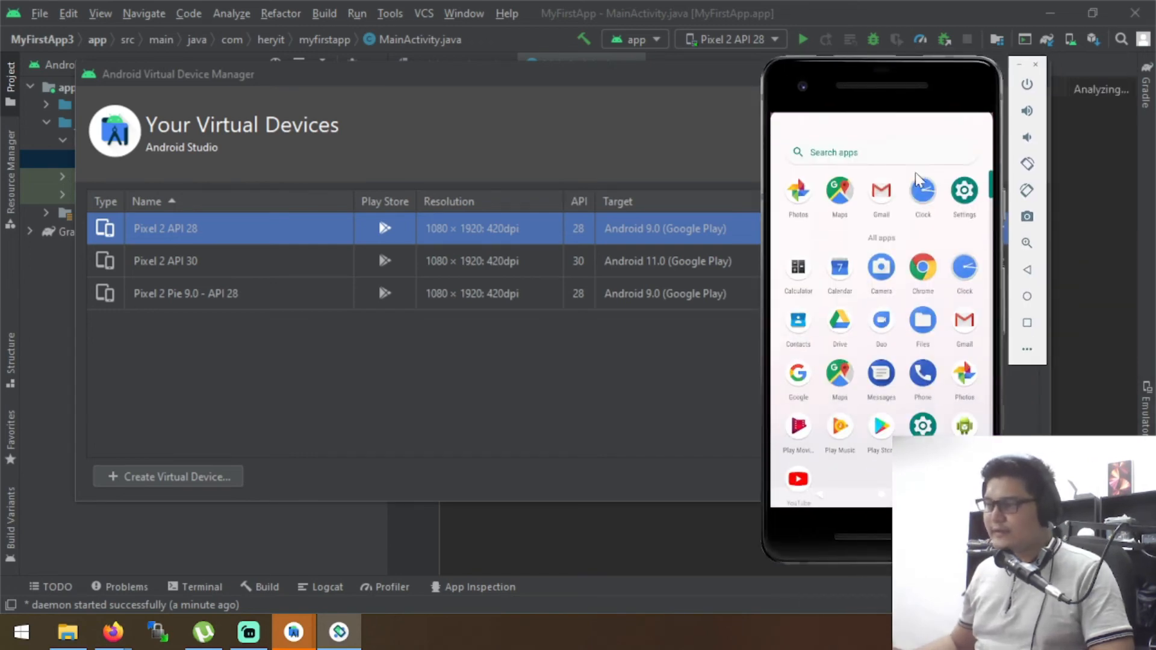
pyautogui.moveTo(915, 172); pyautogui.dragTo(857, 418)
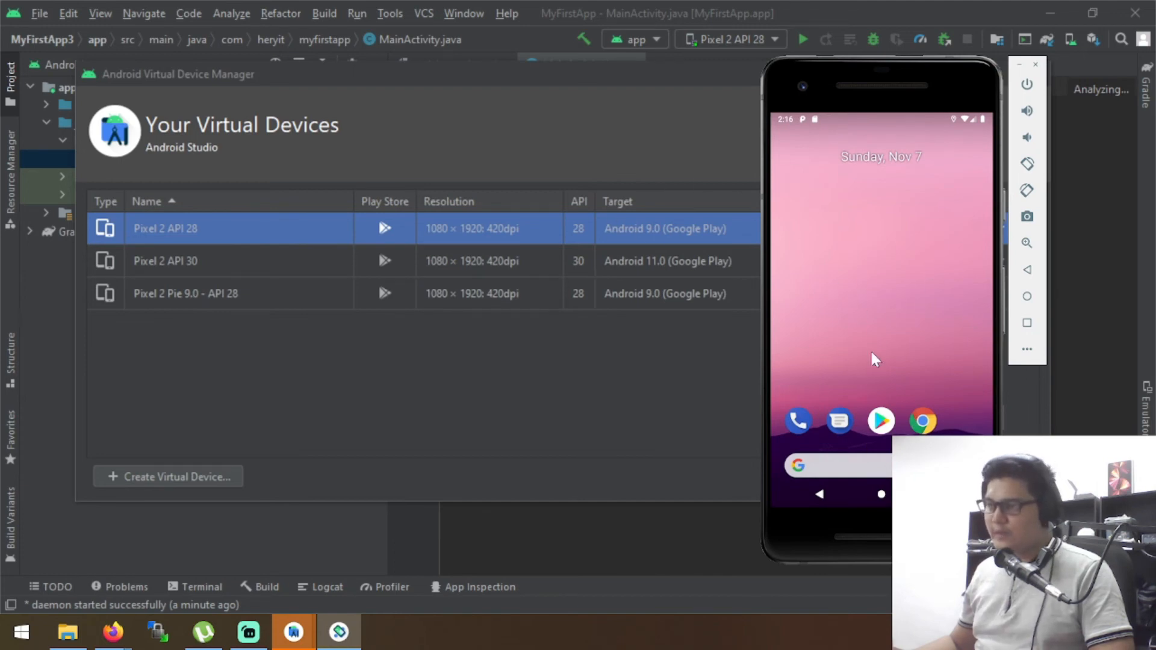
pyautogui.moveTo(872, 359); pyautogui.dragTo(898, 127)
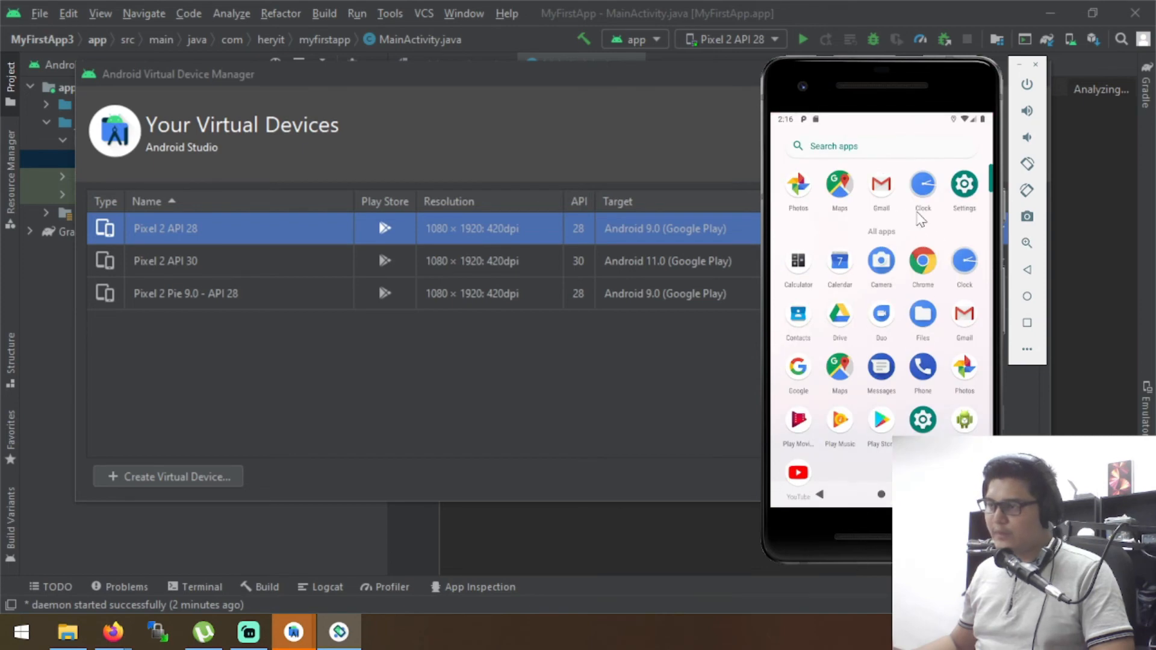
pyautogui.moveTo(908, 215); pyautogui.dragTo(887, 464)
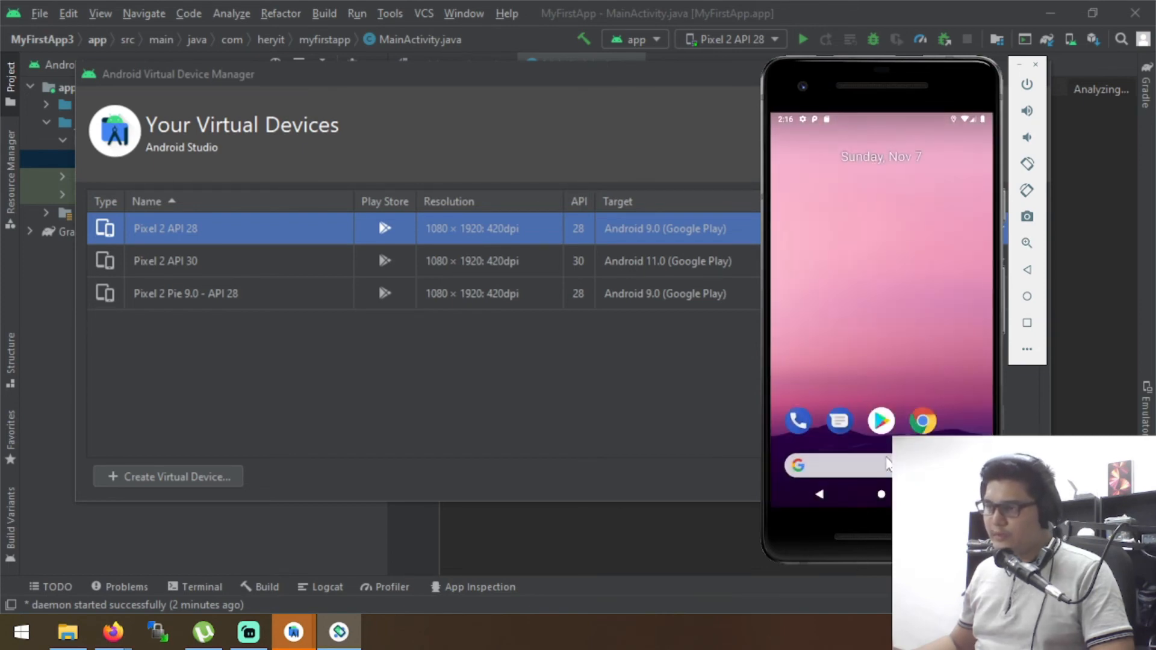
# Close the Android Virtual Device Manager and place the emulator window over the empty area beside the MainActivity code
pyautogui.click(612, 456)
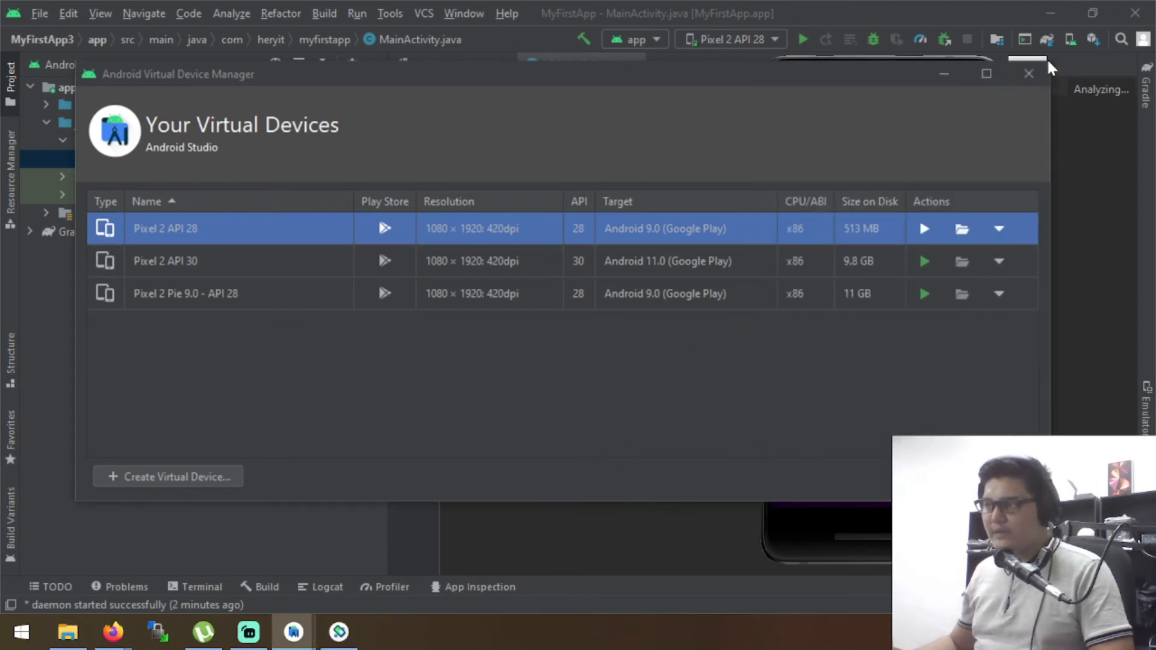
pyautogui.click(1028, 74)
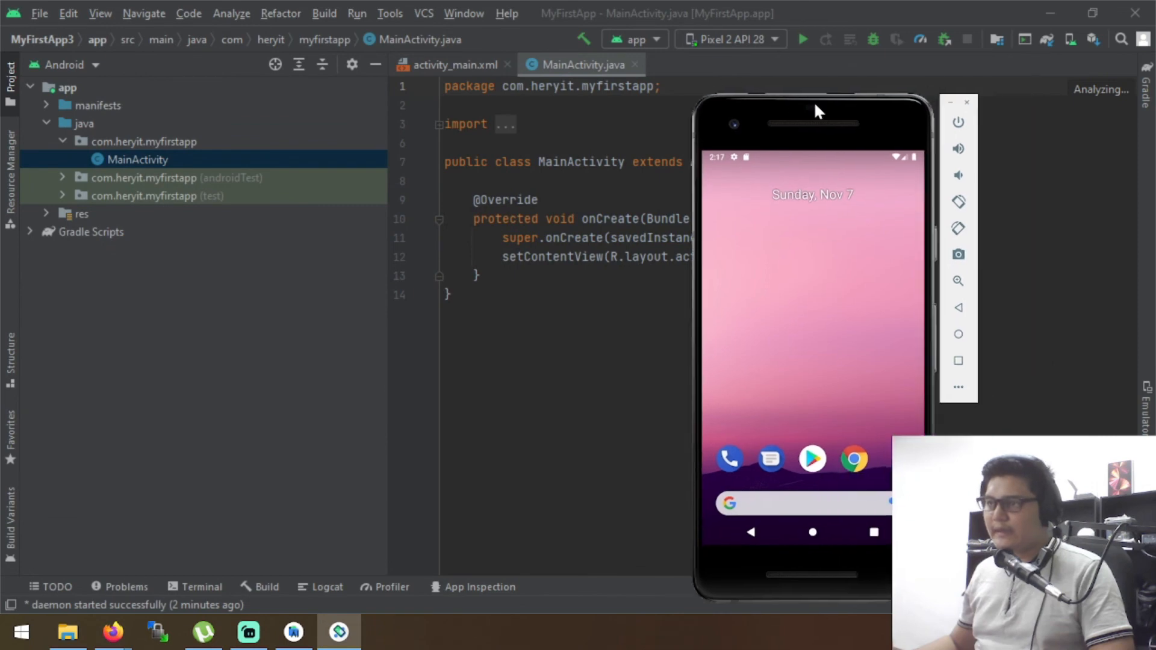
pyautogui.moveTo(814, 101); pyautogui.dragTo(889, 66)
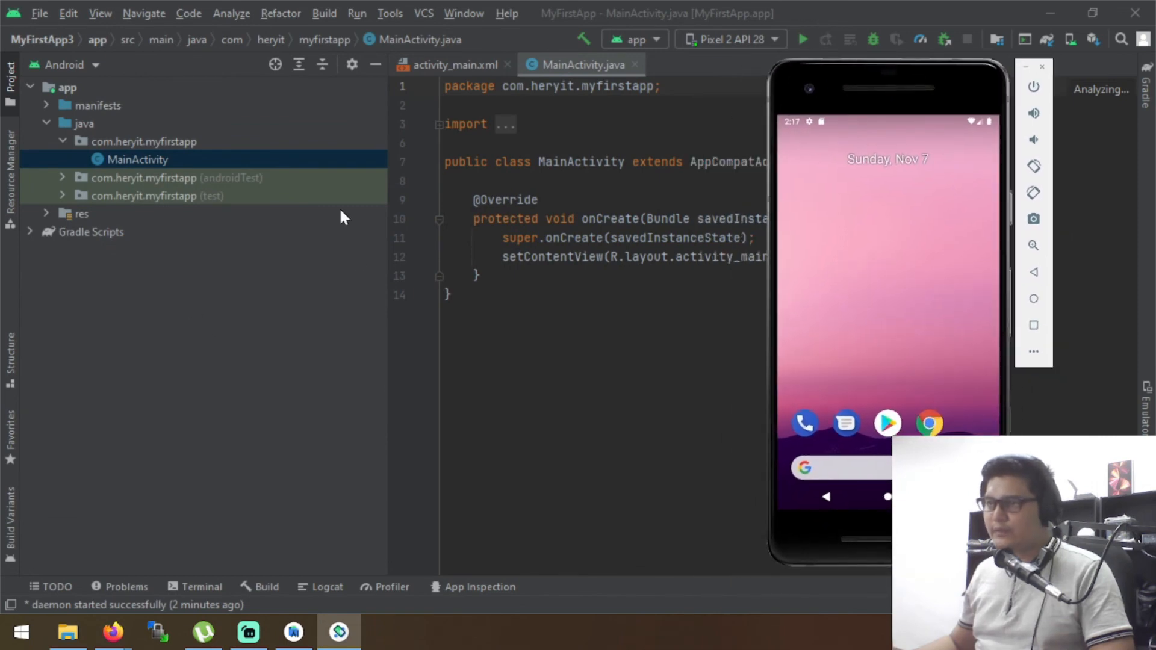
# Narrow the project tree to widen the code area and move the emulator clear of the MainActivity code
pyautogui.moveTo(389, 208); pyautogui.dragTo(245, 215)
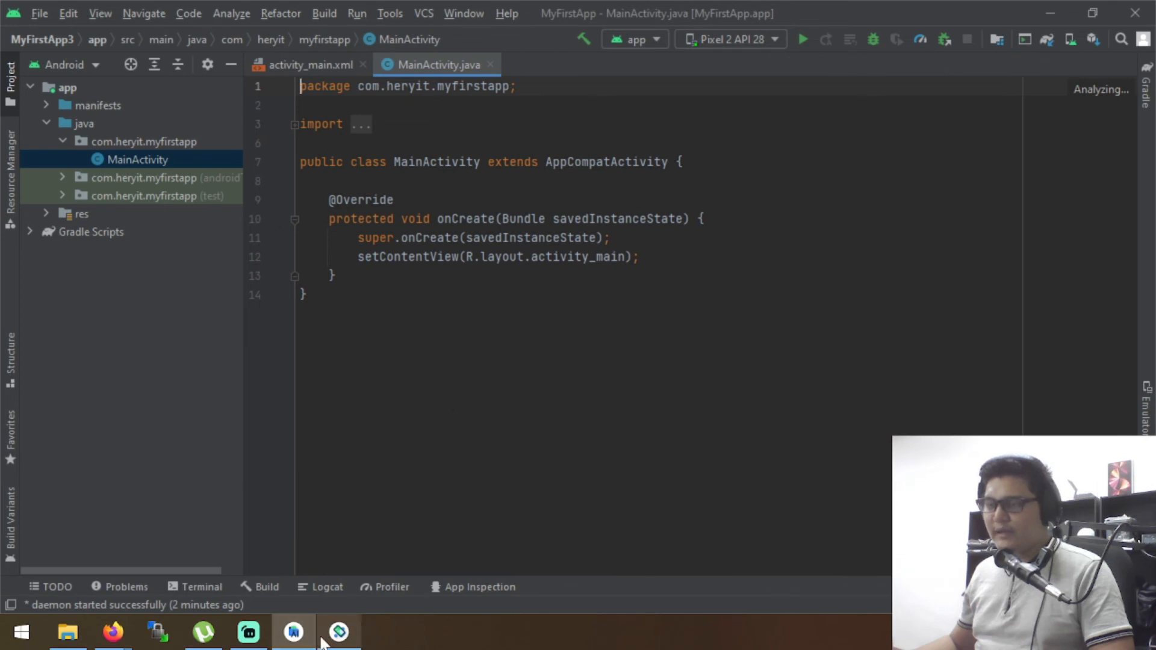
pyautogui.click(338, 631)
pyautogui.moveTo(816, 77); pyautogui.dragTo(858, 110)
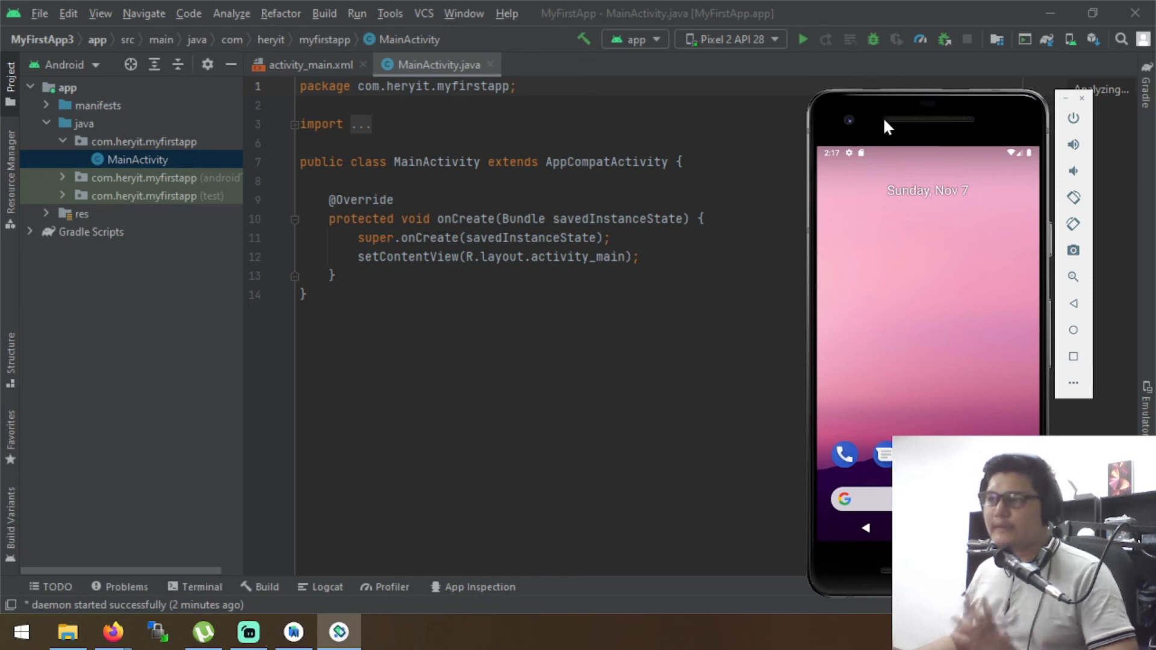
pyautogui.moveTo(868, 117)
pyautogui.mouseDown()
pyautogui.moveTo(857, 147)
pyautogui.moveTo(882, 118)
pyautogui.mouseUp()
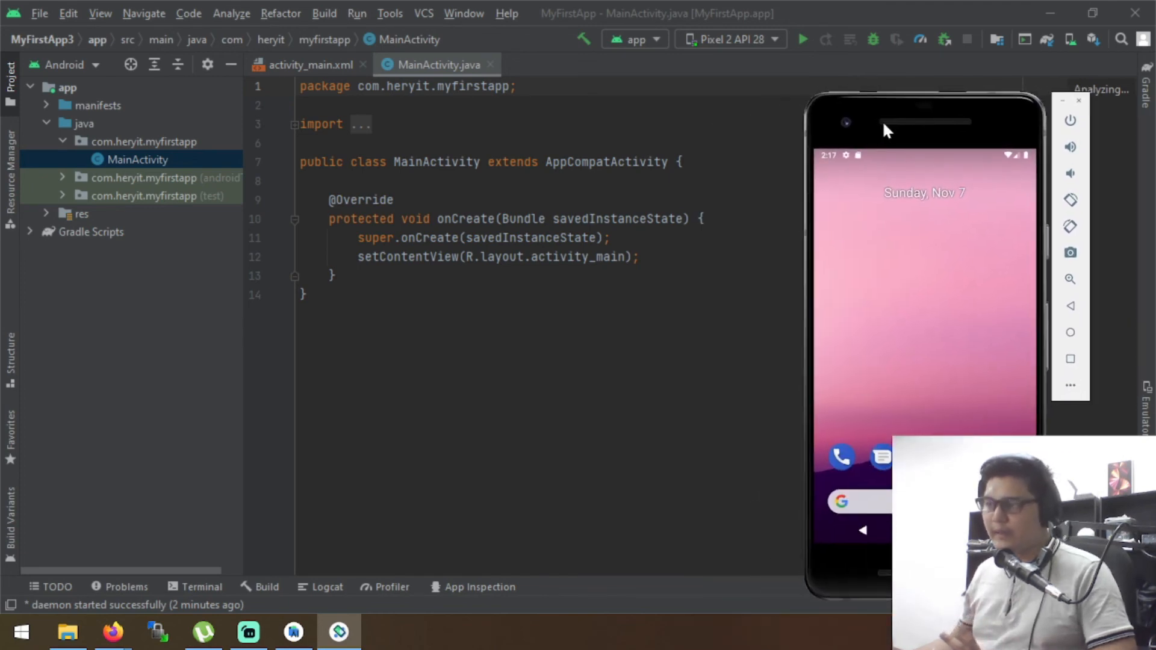
# Run the app on the Pixel 2 API 28 device and show the emulator beside the MainActivity code
pyautogui.click(776, 36)
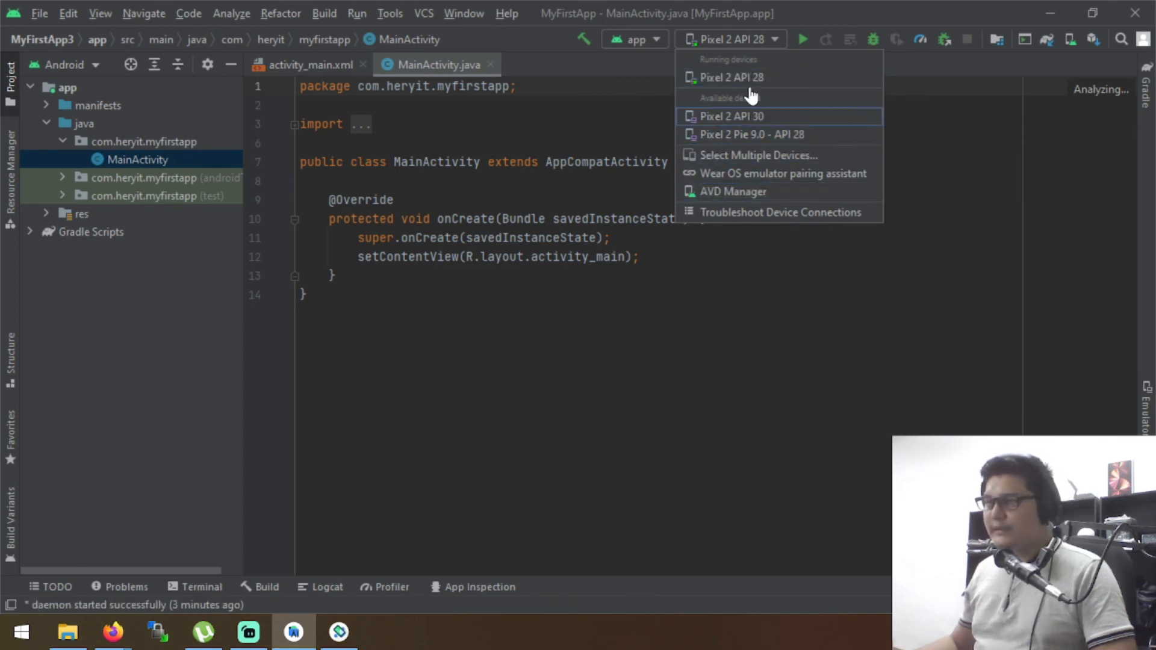
pyautogui.click(802, 41)
pyautogui.click(801, 40)
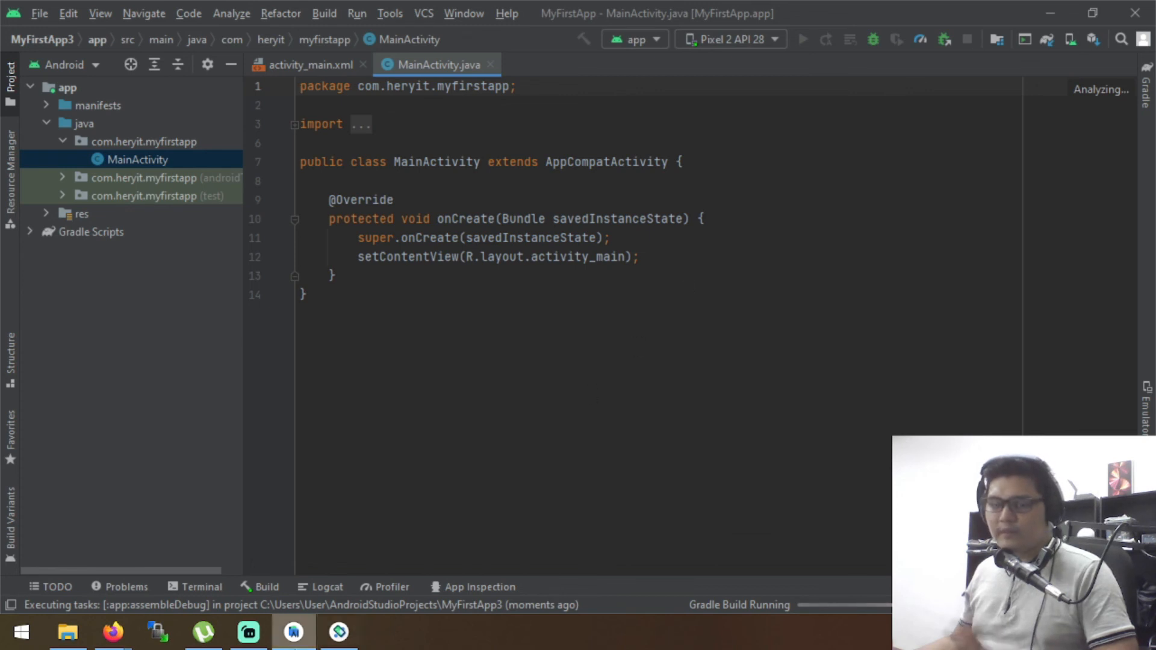
pyautogui.click(338, 632)
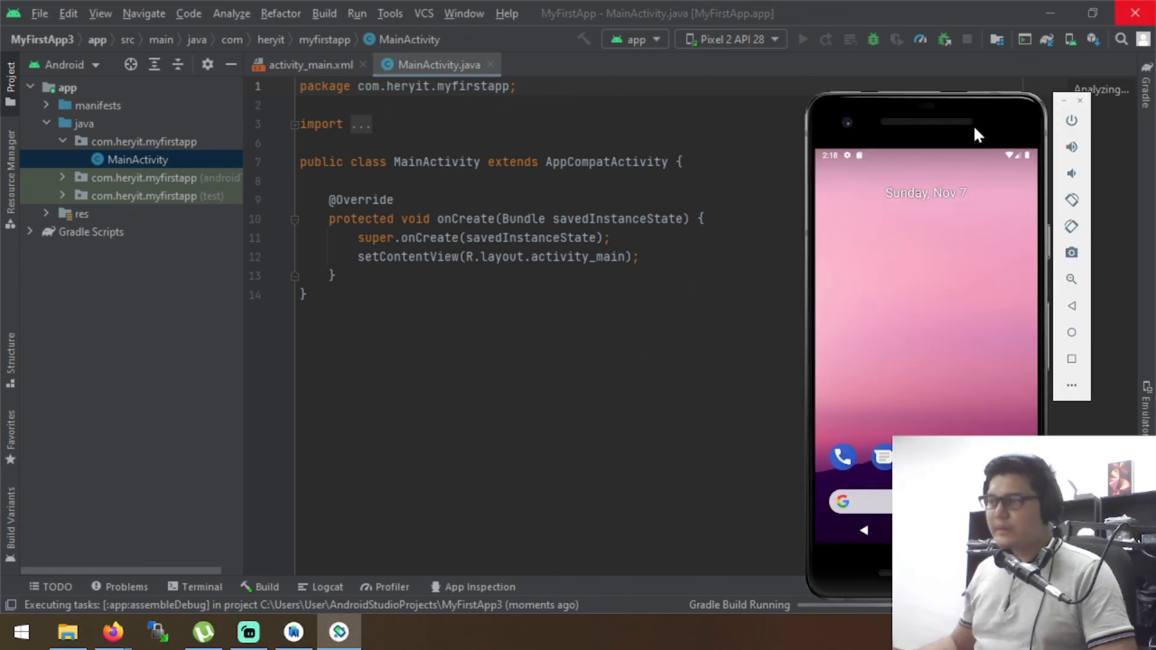
pyautogui.moveTo(972, 125); pyautogui.dragTo(968, 77)
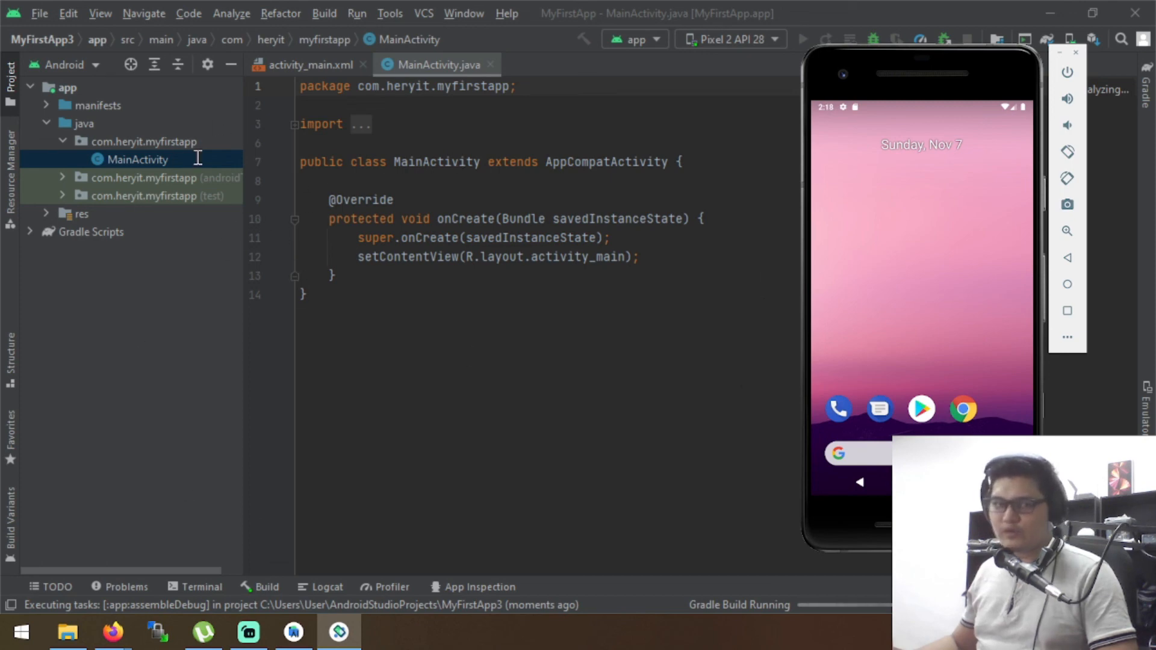
pyautogui.moveTo(934, 80)
pyautogui.mouseDown()
pyautogui.moveTo(843, 99)
pyautogui.moveTo(927, 67)
pyautogui.mouseUp()
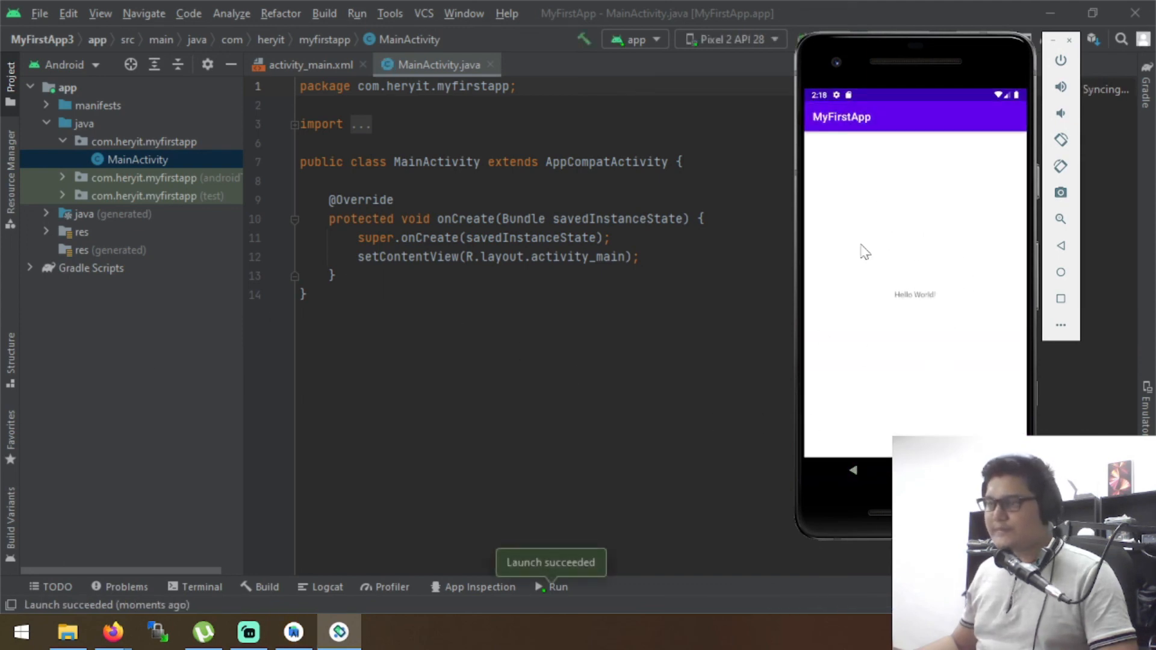
pyautogui.moveTo(826, 53); pyautogui.dragTo(838, 104)
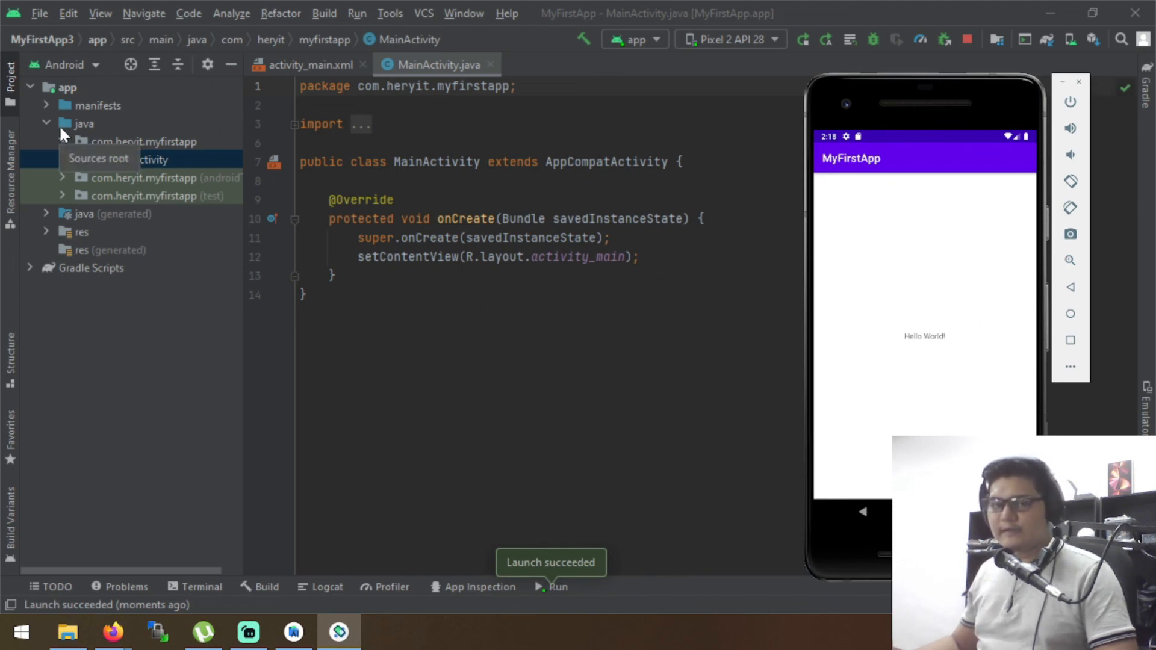
# Browse the new-project templates for phone and tablet, view the Navigation Drawer Activity setup form, and close it without creating a project
pyautogui.click(38, 12)
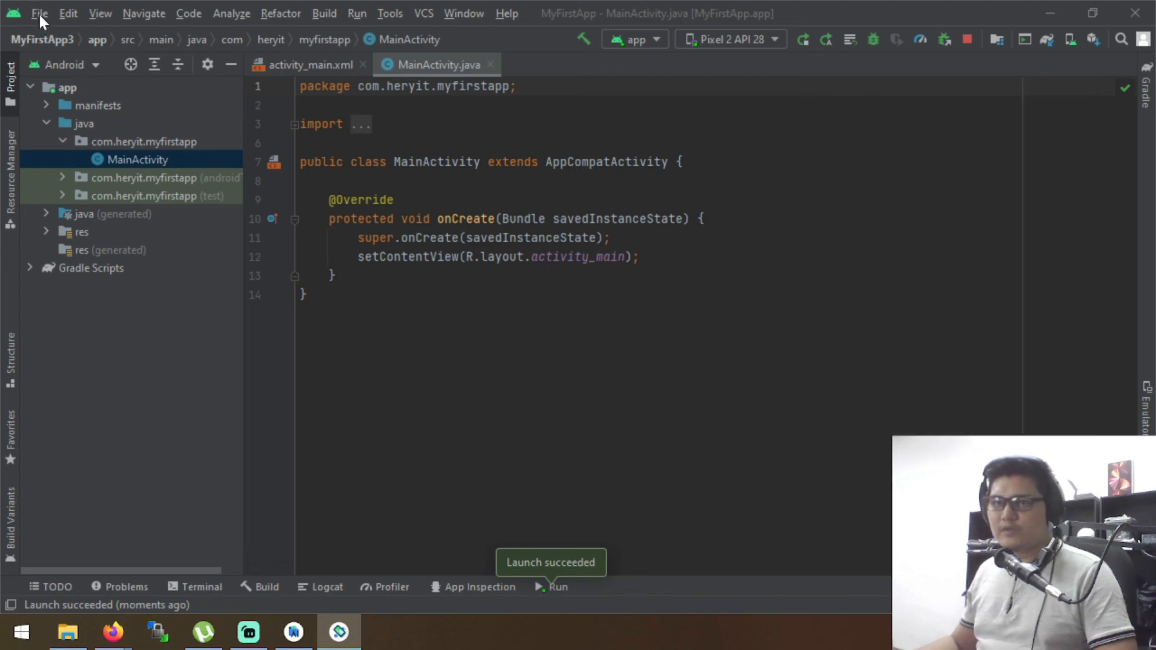
pyautogui.moveTo(55, 35)
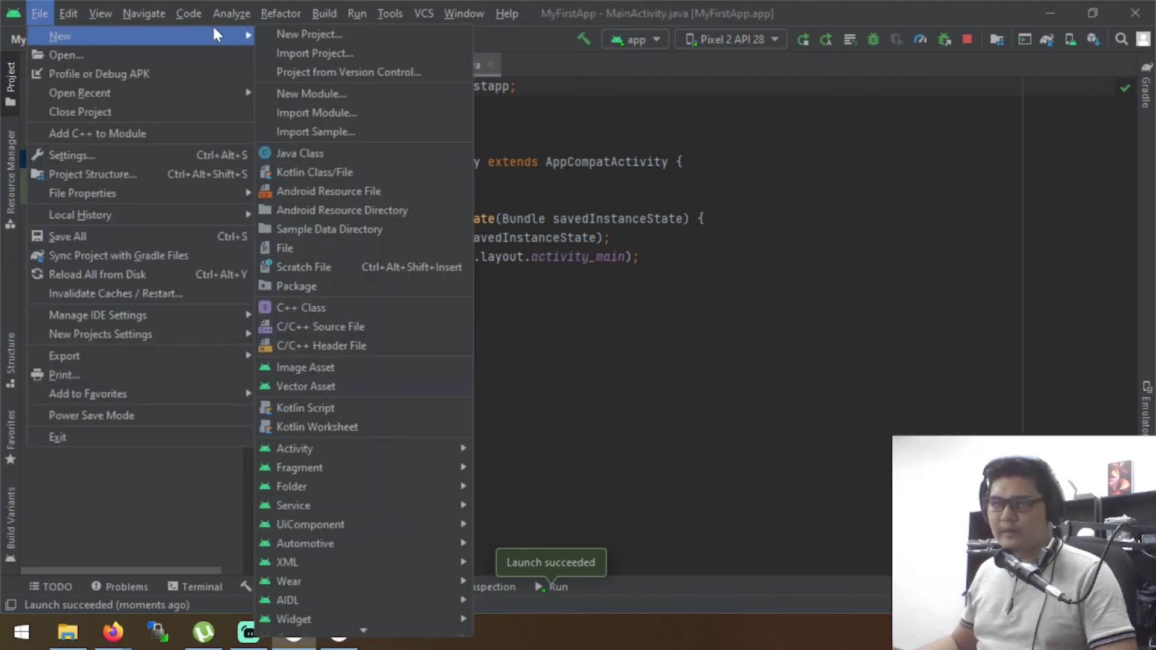
pyautogui.click(290, 30)
pyautogui.scroll(-8, 891, 401)
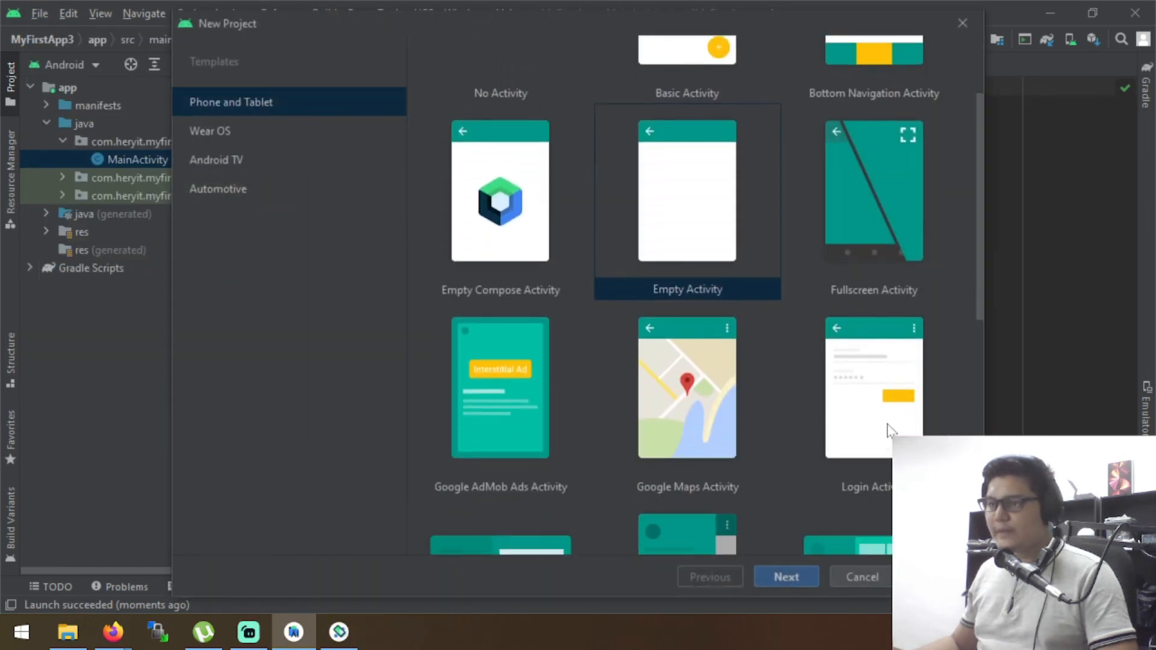
pyautogui.scroll(3, 940, 356)
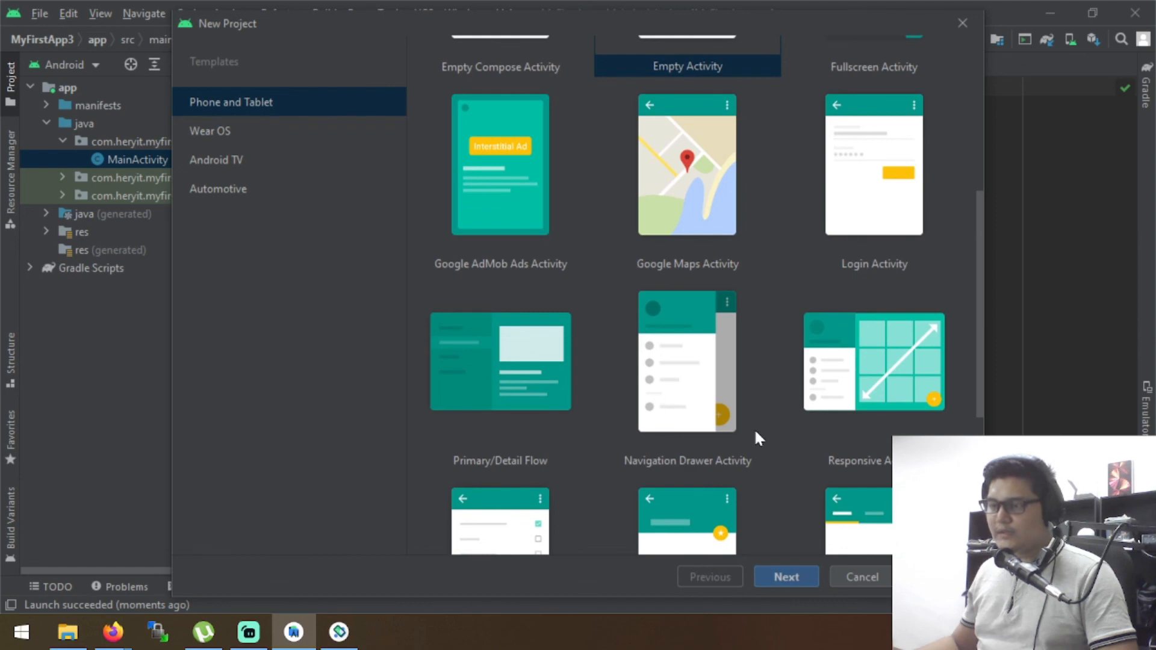
pyautogui.click(701, 346)
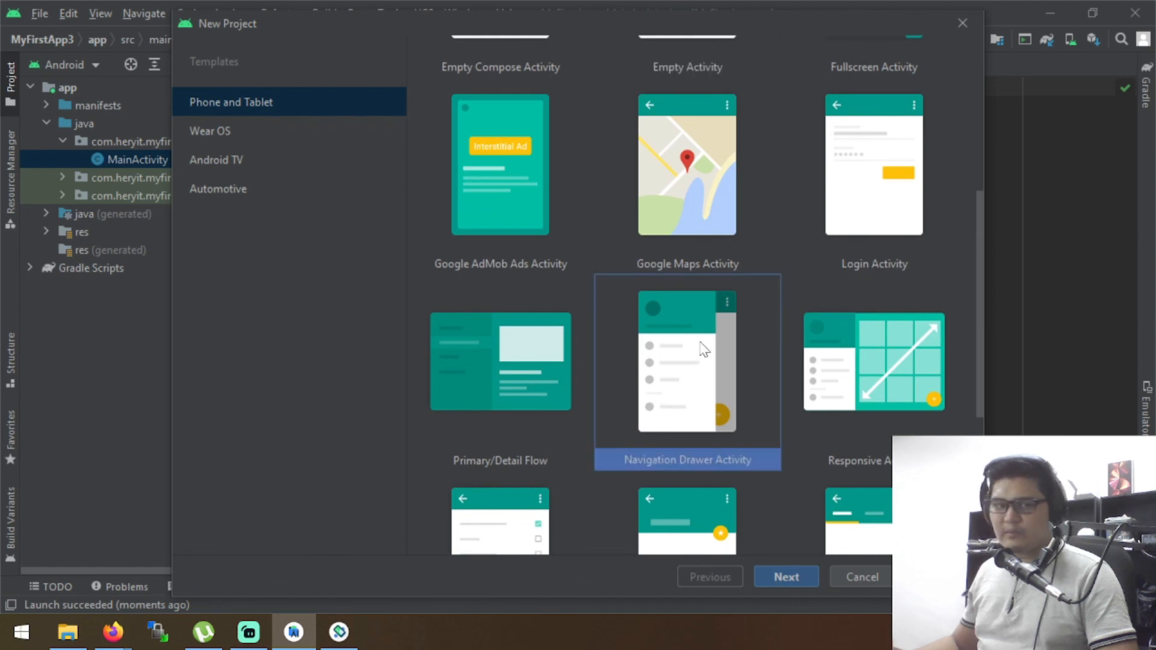
pyautogui.click(794, 585)
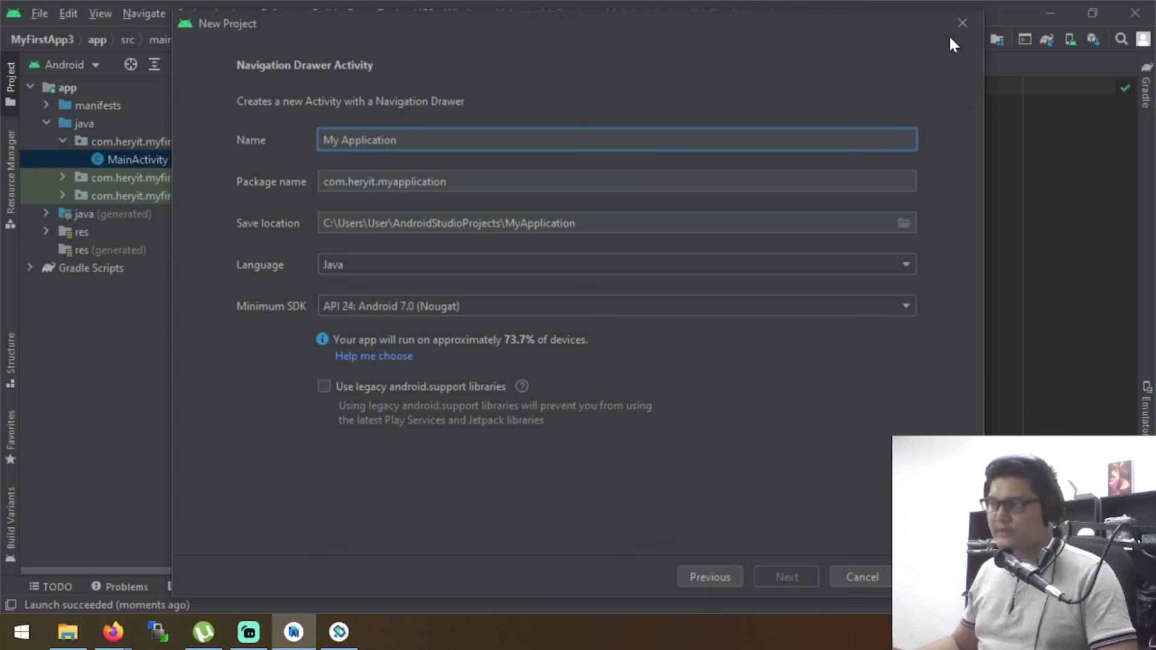
pyautogui.click(961, 22)
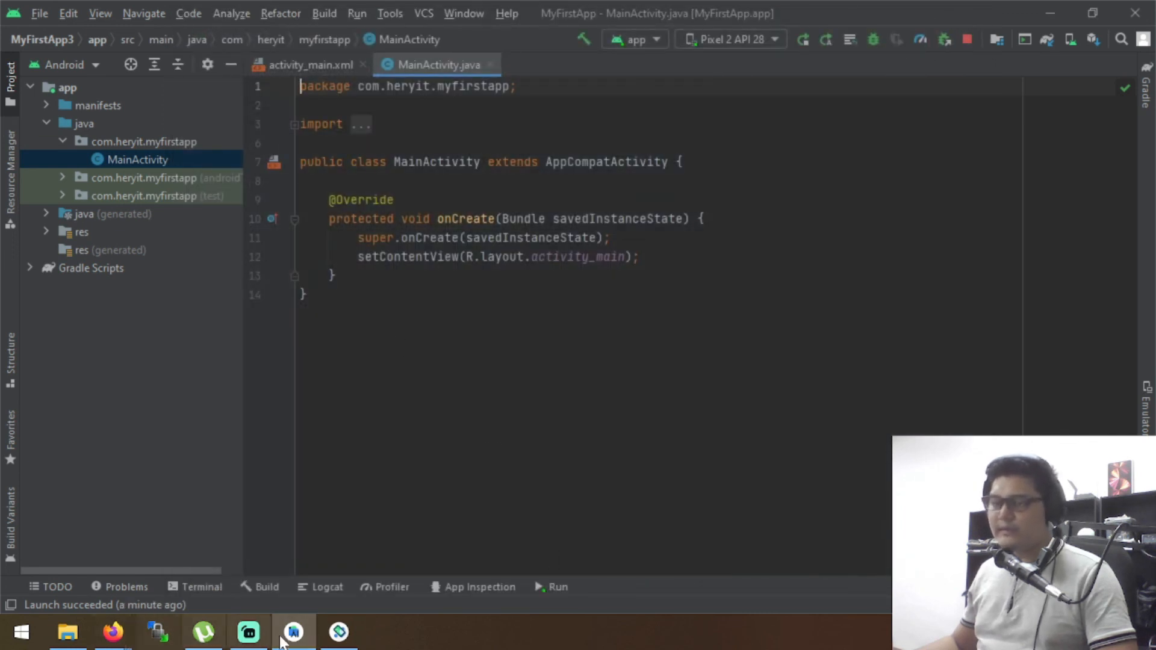
# Stop the running app and place the emulator window back beside the MainActivity code
pyautogui.click(339, 631)
pyautogui.moveTo(981, 94); pyautogui.dragTo(828, 112)
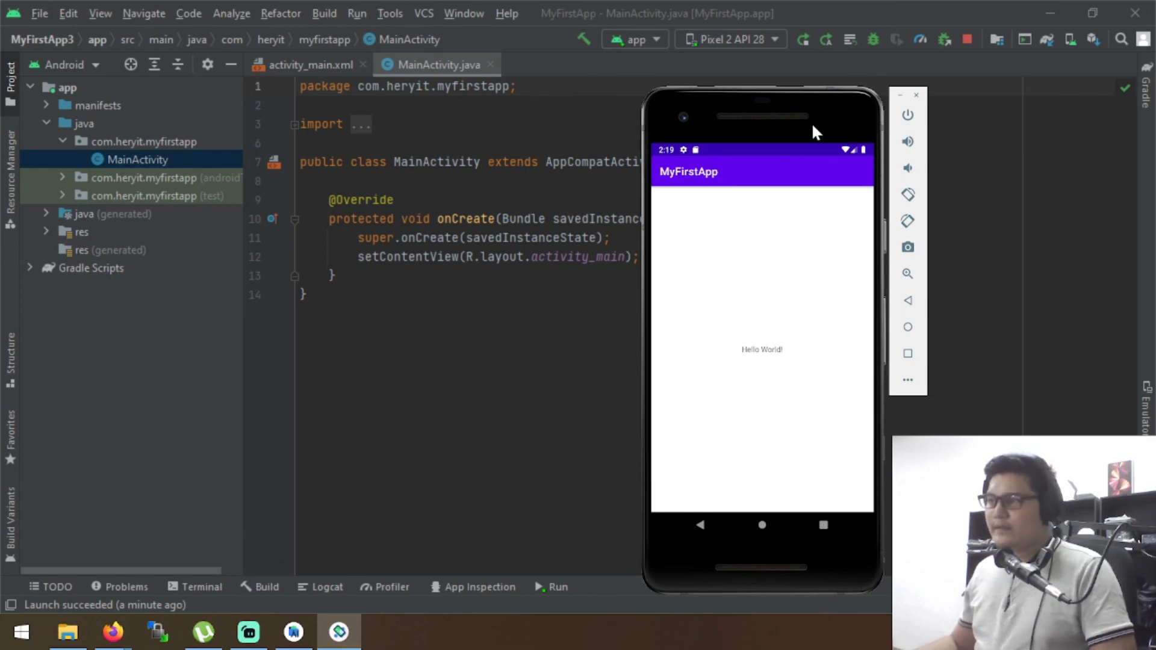
pyautogui.click(967, 39)
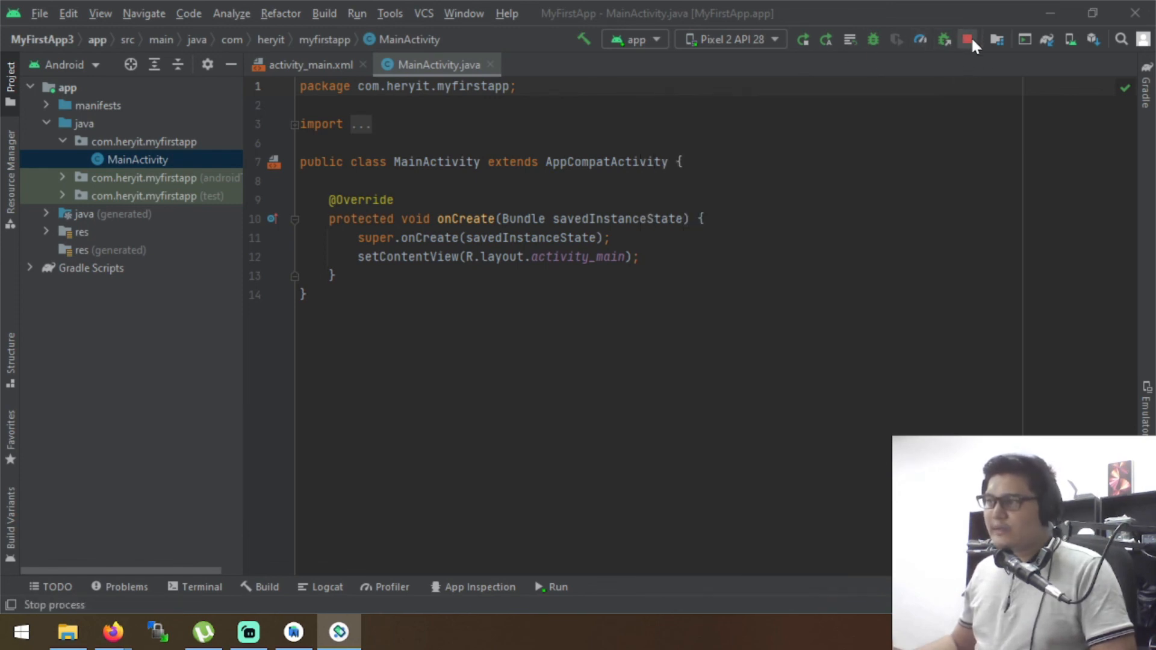
pyautogui.click(350, 637)
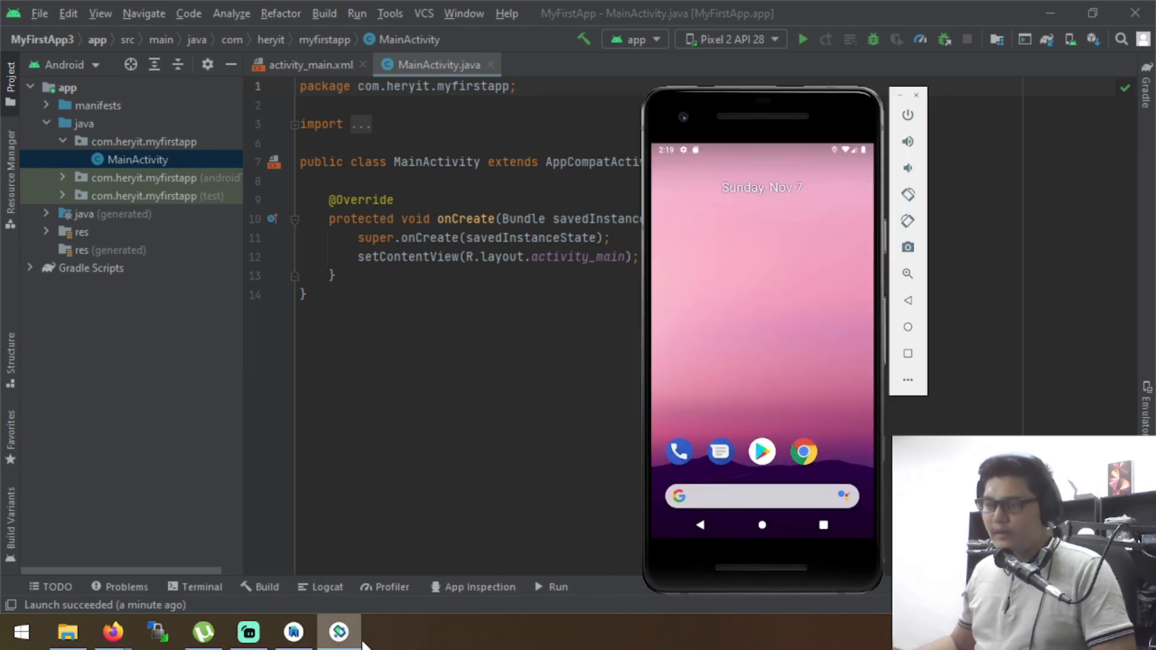
pyautogui.moveTo(823, 120); pyautogui.dragTo(1013, 136)
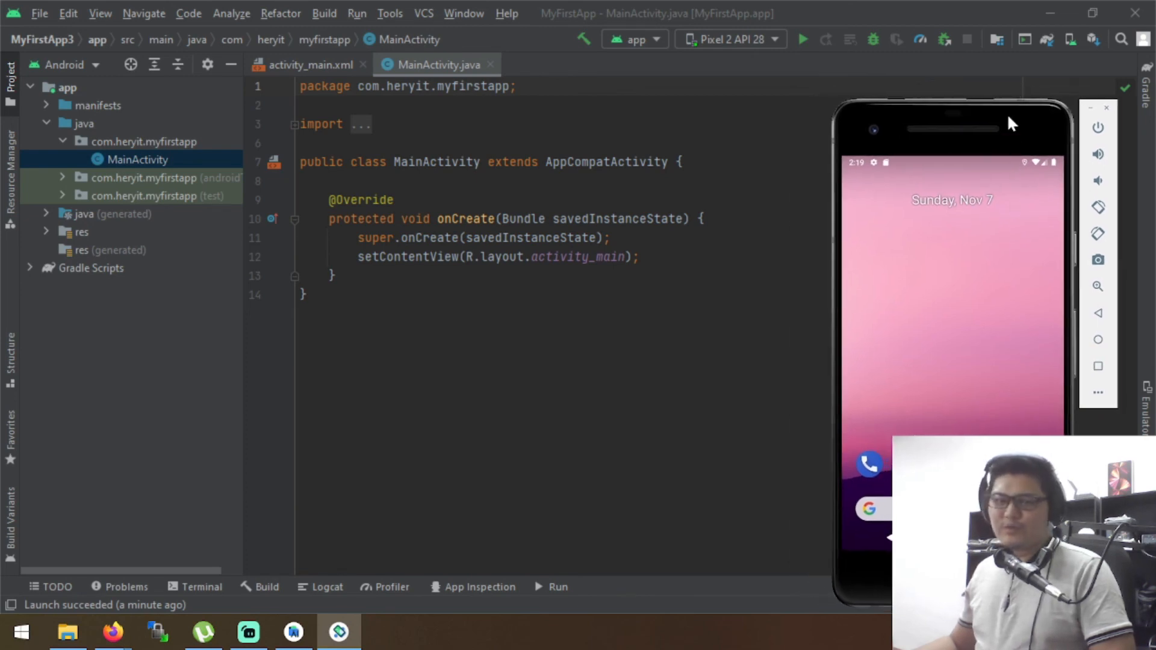